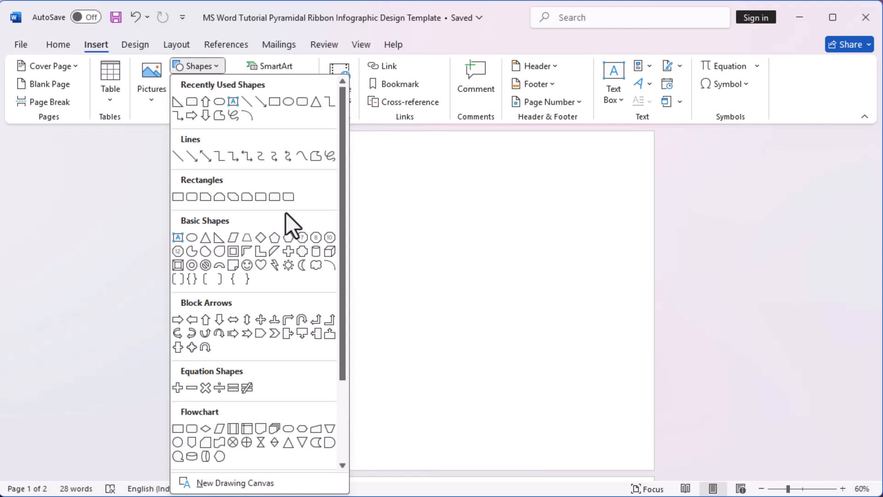
Step: Draw a Top Corners Rounded rectangle about 14.76 × 2.32 cm near the page top, with square top corners and fully rounded bottom corners
left_click(275, 200)
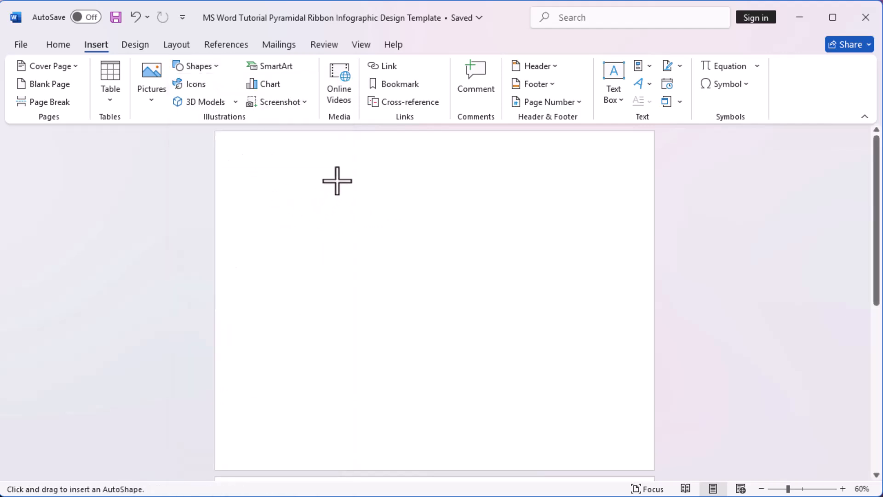
mouse_move(337, 181)
left_mouse_down()
mouse_move(508, 221)
mouse_move(568, 218)
left_mouse_up()
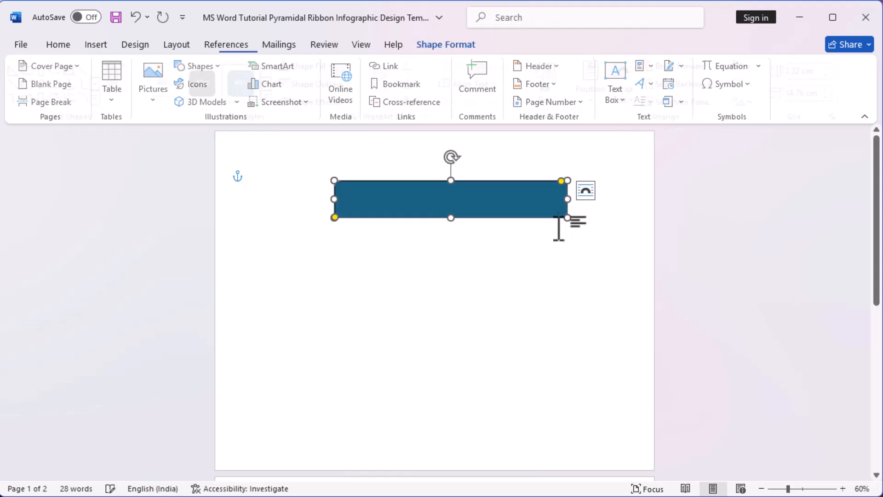
left_click_drag(560, 182, 588, 188)
left_click_drag(339, 220, 558, 256)
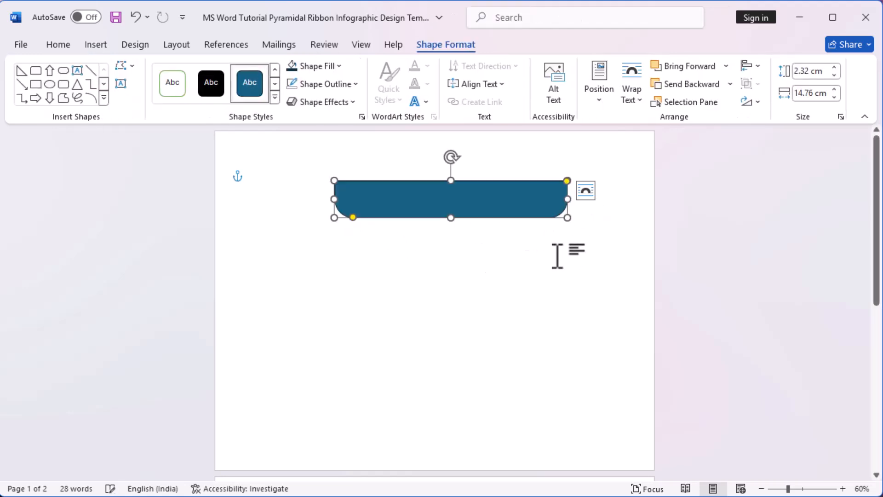
left_click(532, 306)
Step: Duplicate the bar and place the copy directly beneath the original, offset slightly to the left
left_click(397, 209)
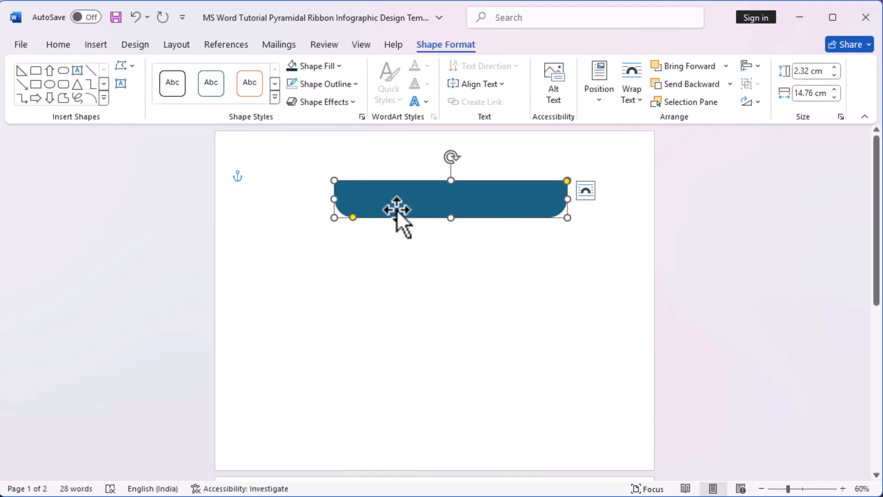
right_click(402, 200)
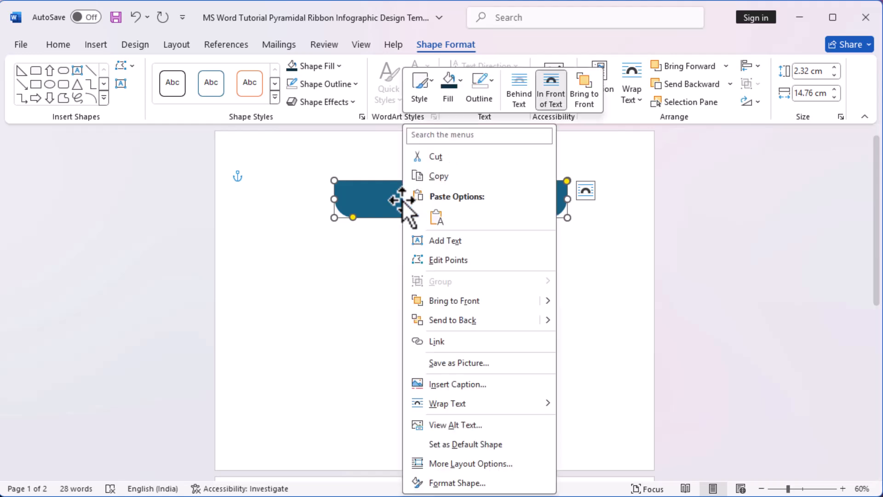
left_click(441, 178)
right_click(421, 208)
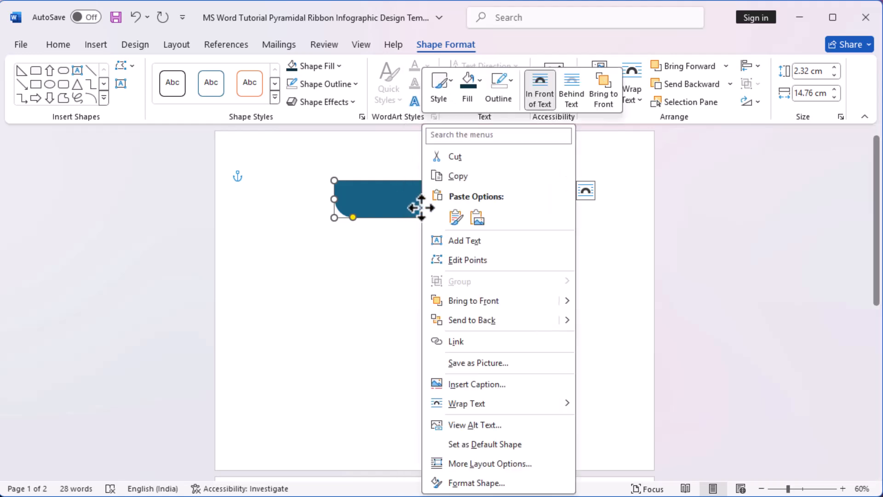
left_click(456, 216)
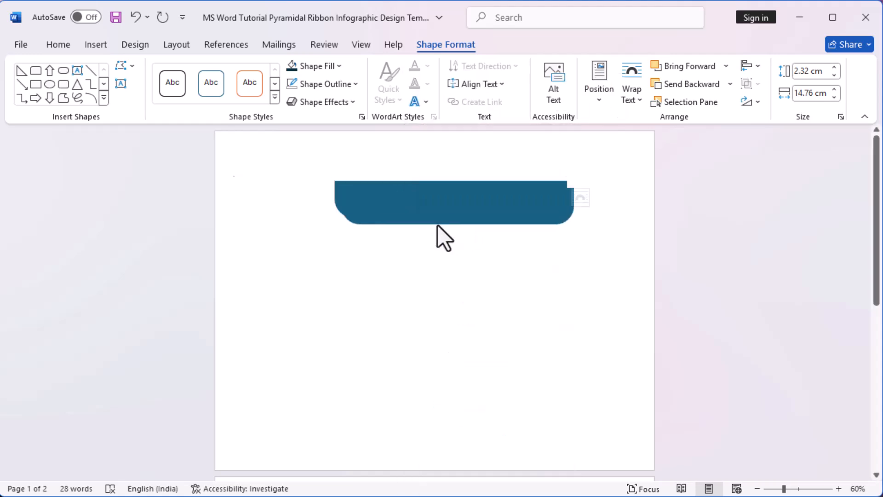
left_click_drag(460, 205, 438, 236)
left_click(553, 303)
left_click_drag(518, 240, 508, 239)
left_click(558, 300)
left_click(492, 235)
left_click(508, 197, "shift")
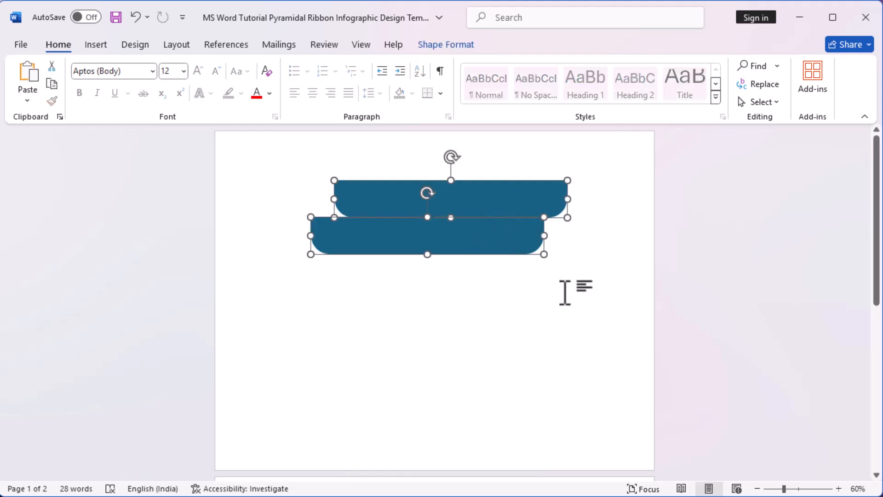
left_click(565, 292)
Step: Duplicate the second bar and place the copy below it, offset slightly further left
left_click(495, 254)
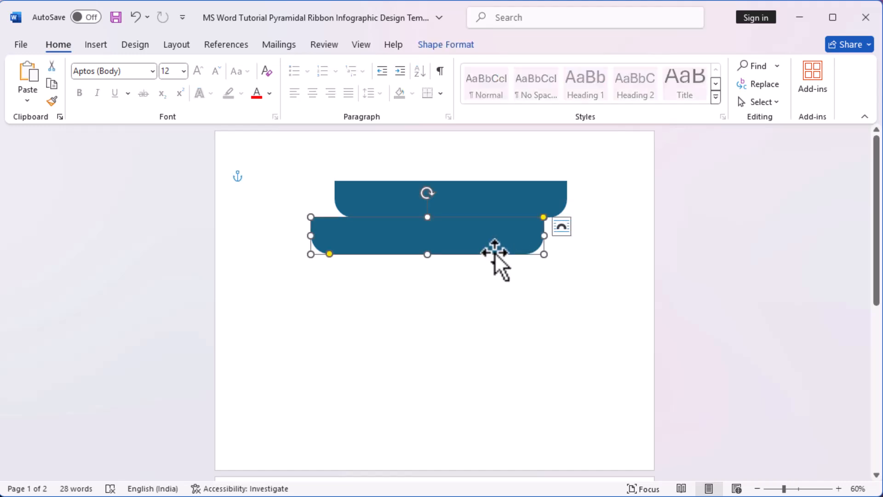
key("ctrl+c")
key("ctrl+v")
left_click_drag(517, 247, 484, 275)
left_click(571, 333)
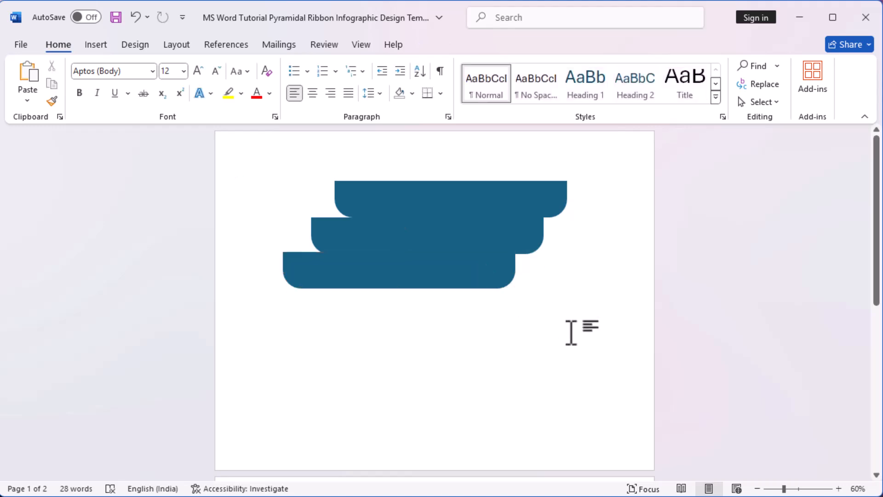
Step: Duplicate the third bar and place the copy below it, continuing the staircase to the left
left_click(430, 271)
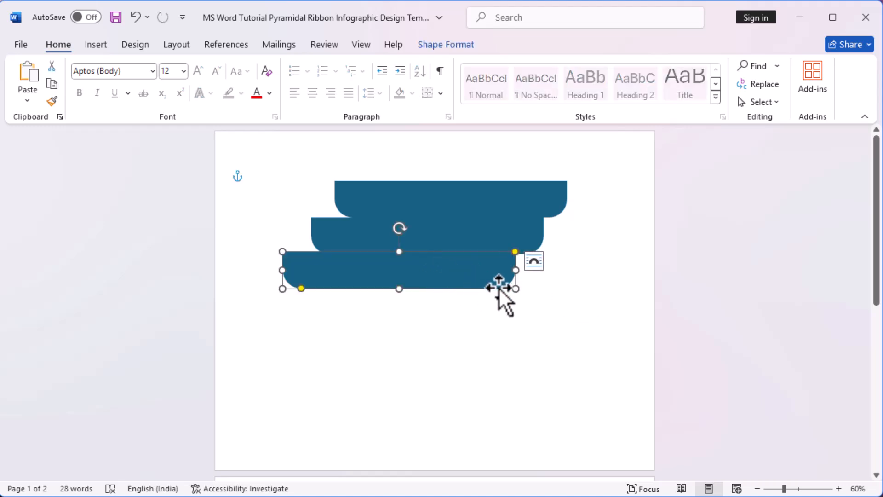
key("ctrl+c")
key("ctrl+v")
left_click_drag(496, 302, 457, 313)
left_click(652, 396)
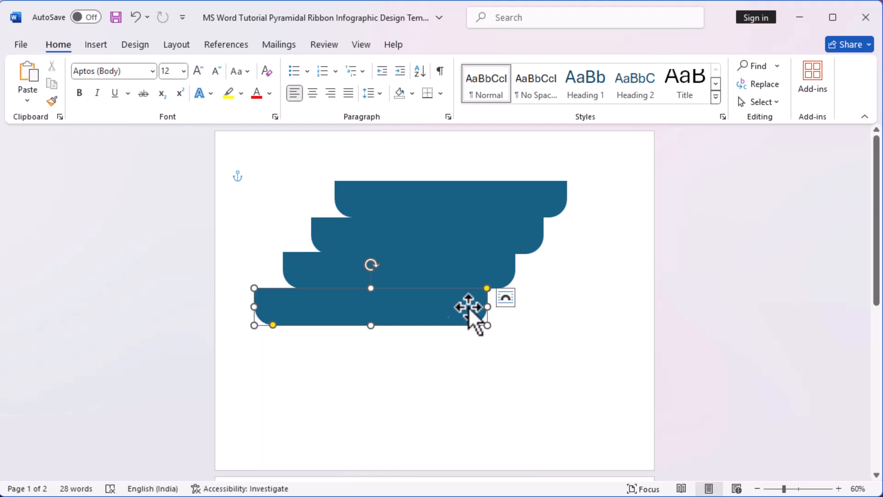
Step: Shift all four stacked bars together slightly to the right on the page
left_click(500, 269, "shift")
left_click(531, 247, "shift")
left_click(545, 195, "shift")
left_click_drag(523, 196, 551, 193)
left_click(623, 349)
Step: Add a fifth copy of the bar below and left of the fourth, and move all five bars down the page together
left_click(490, 315)
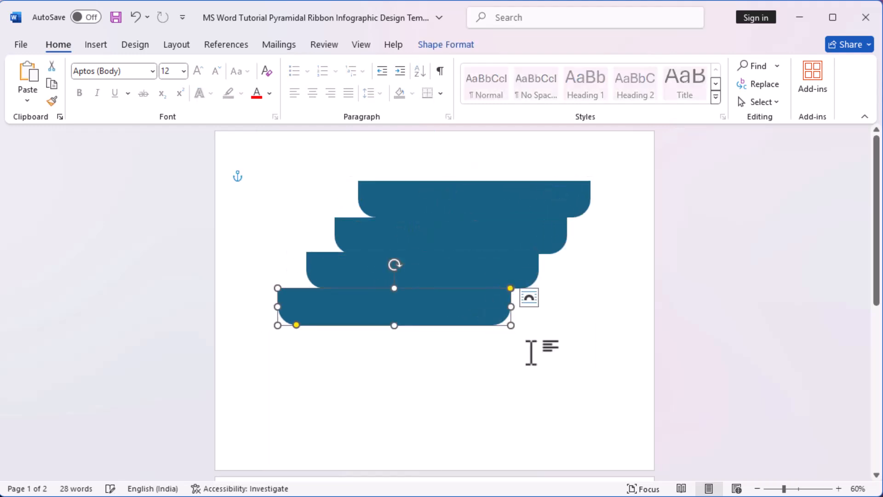
left_click_drag(486, 313, 463, 348)
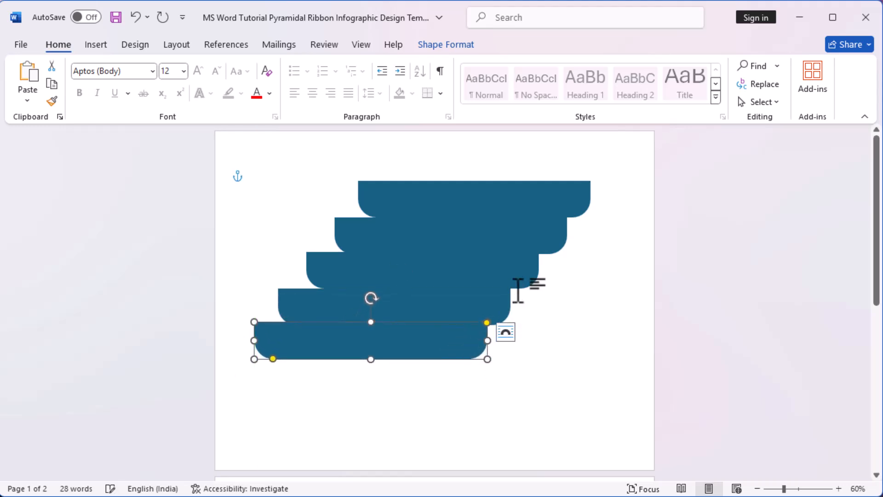
left_click(496, 303, "shift")
left_click(529, 272, "shift")
left_click(542, 236, "shift")
left_click(547, 204, "shift")
left_click_drag(537, 205, 539, 230)
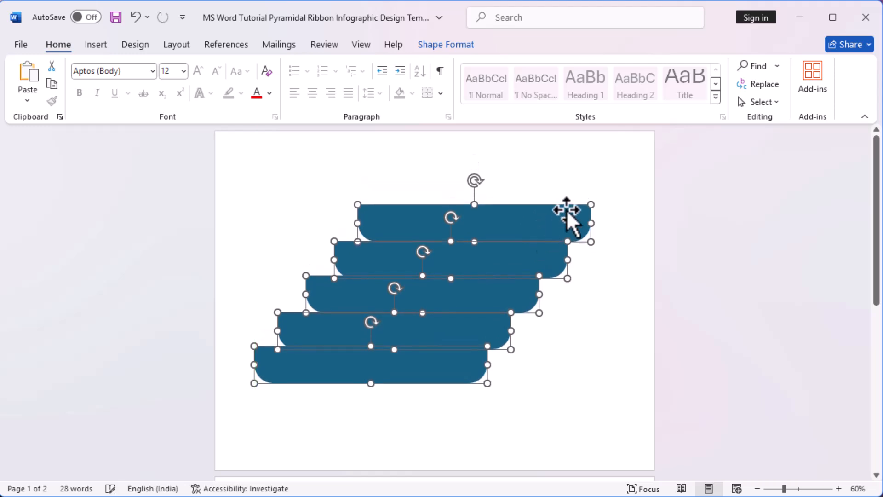
Step: Distribute the five bars horizontally so their sideways offsets are equal
left_click(420, 45)
left_click(752, 67)
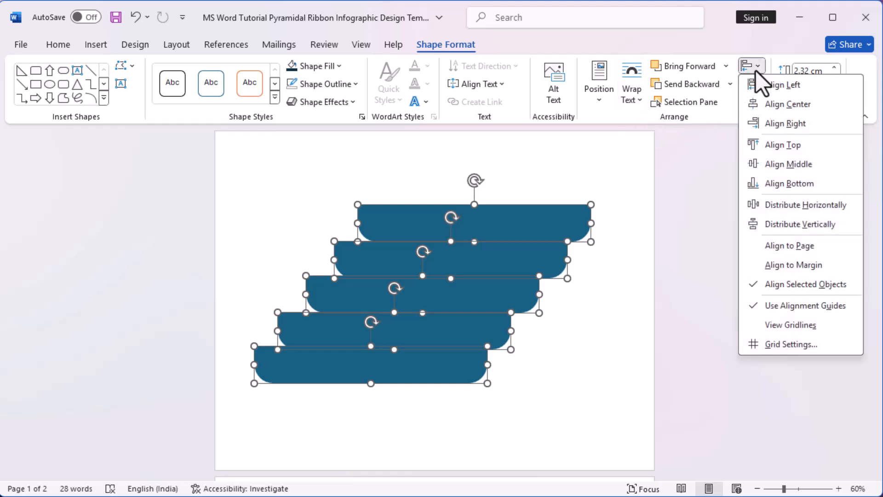
left_click(780, 205)
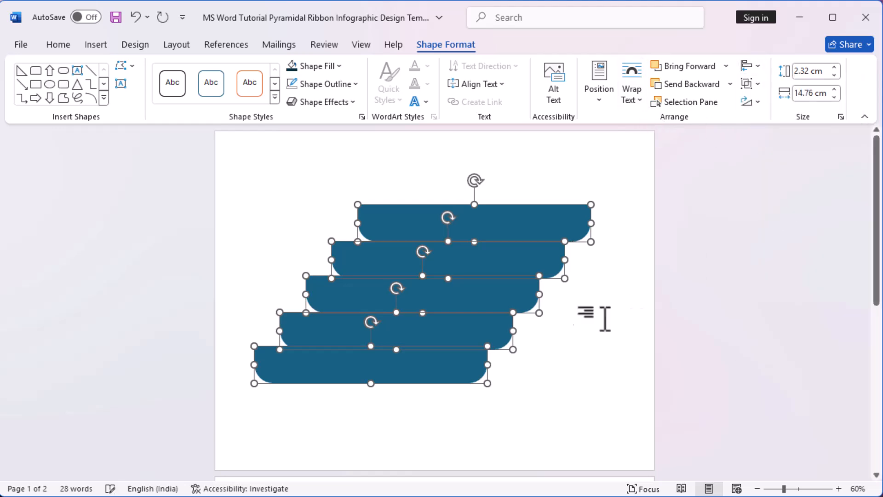
left_click(593, 328)
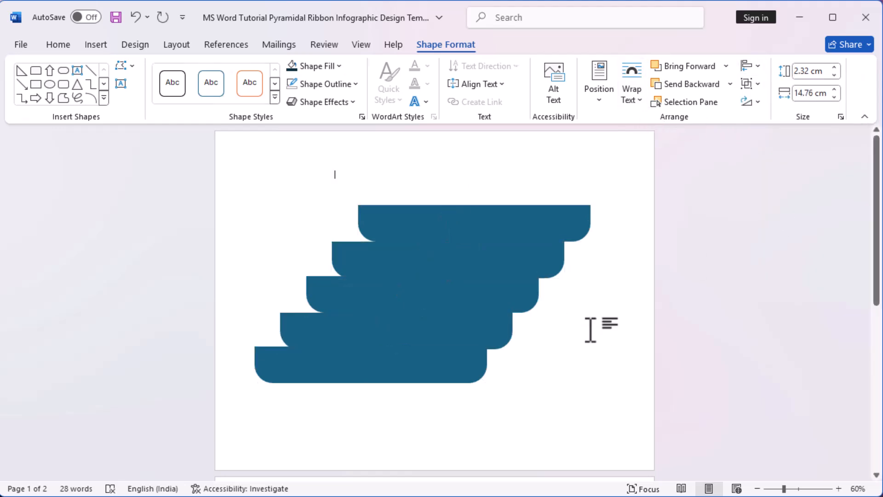
Step: Distribute the five bars vertically so their spacing is equal
left_click(456, 374)
left_click(499, 336, "shift")
left_click(518, 291, "shift")
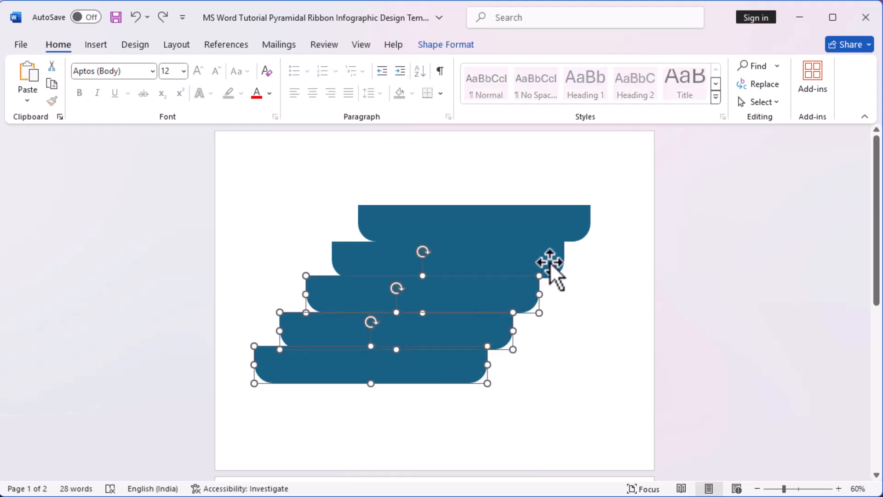
left_click(550, 263, "shift")
left_click(573, 226, "shift")
left_click(457, 49)
left_click(746, 72)
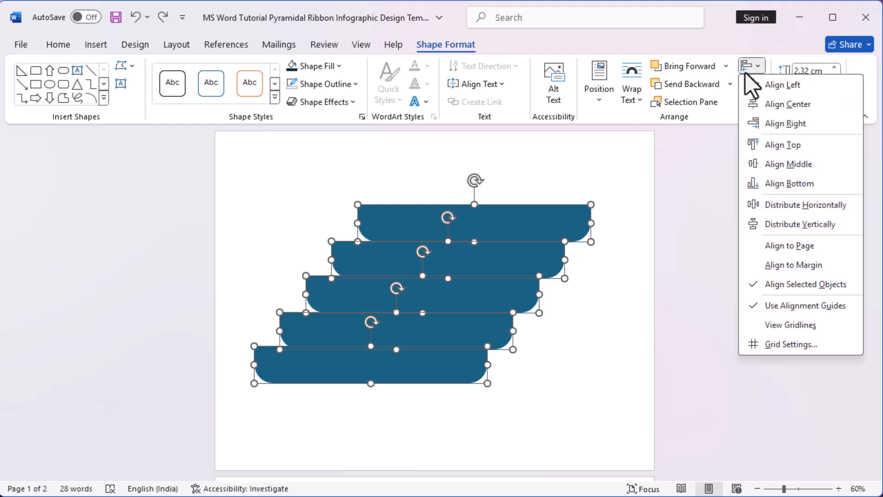
left_click(782, 223)
left_click(535, 419)
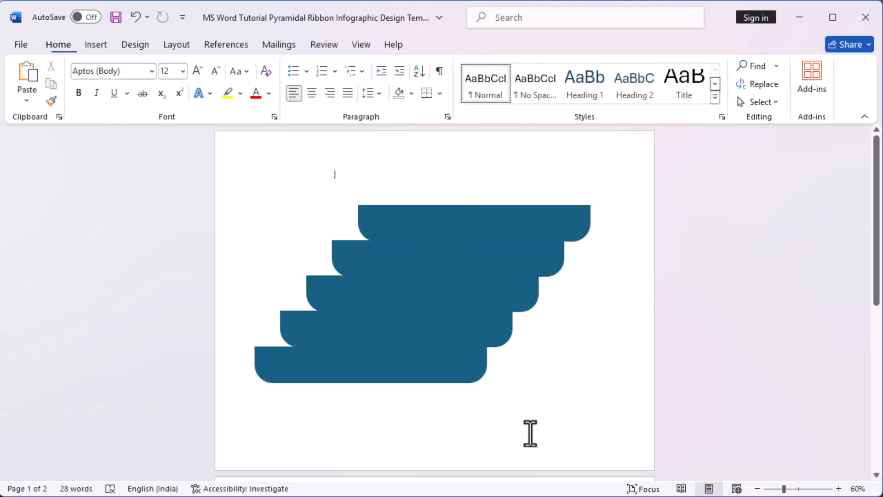
Step: Fill the bottom bar with the lightest shade of the teal-blue theme color and the bar above it with the second-lightest shade
left_click(406, 377)
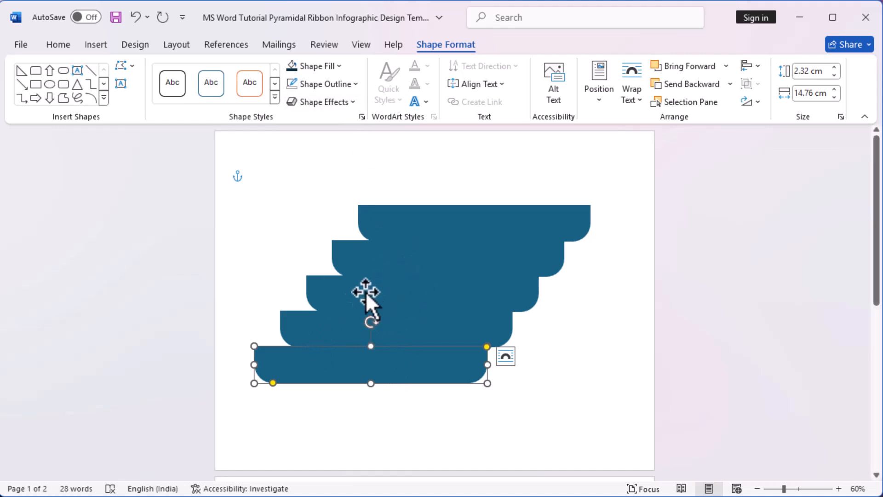
left_click(343, 67)
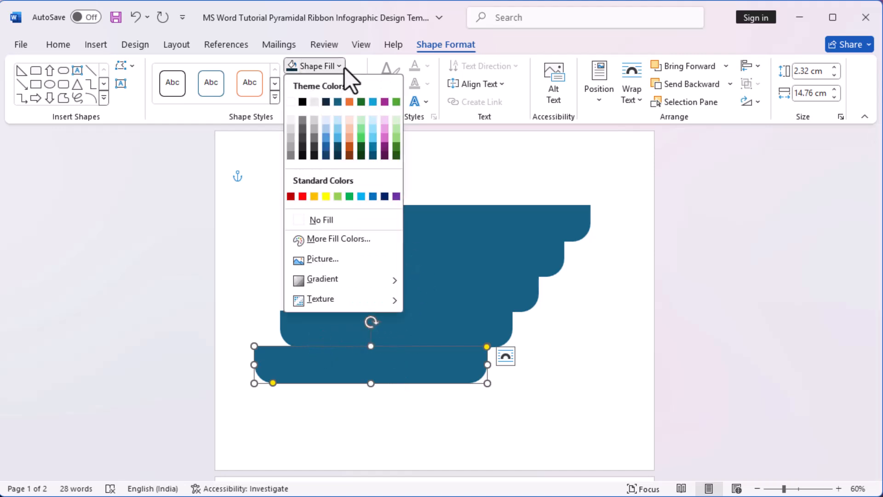
left_click(338, 120)
left_click(482, 335)
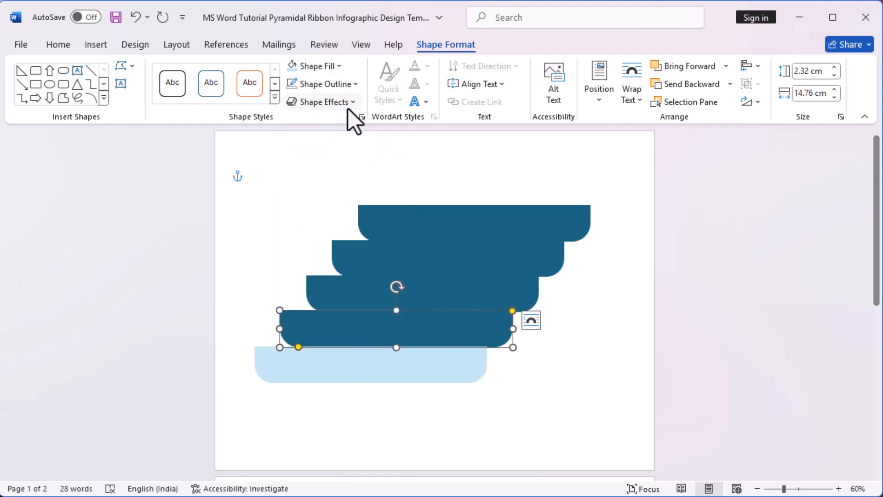
left_click(341, 71)
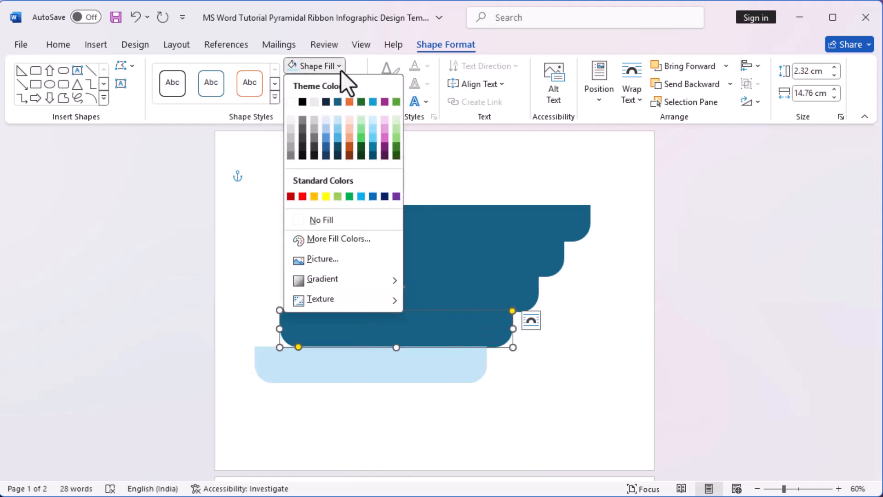
left_click(338, 130)
Step: Fill the middle bar with the third shade of the same teal-blue theme color and the second bar from the top with the fourth
left_click(491, 292)
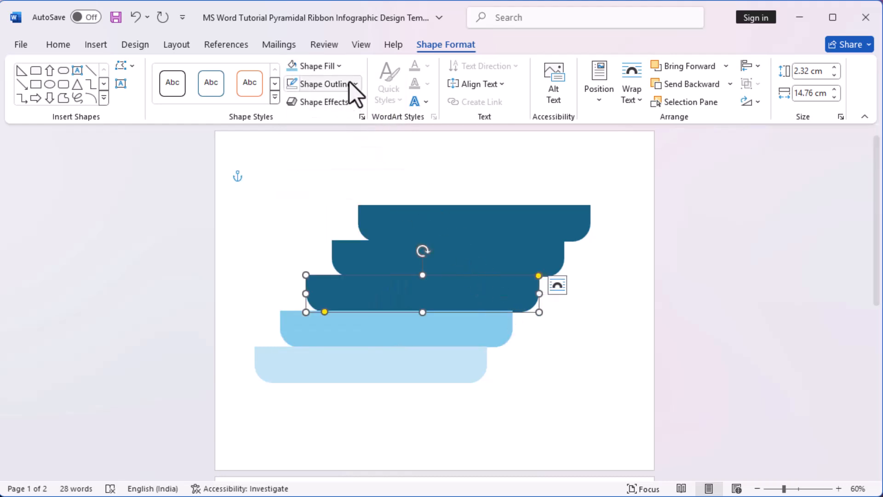
left_click(340, 67)
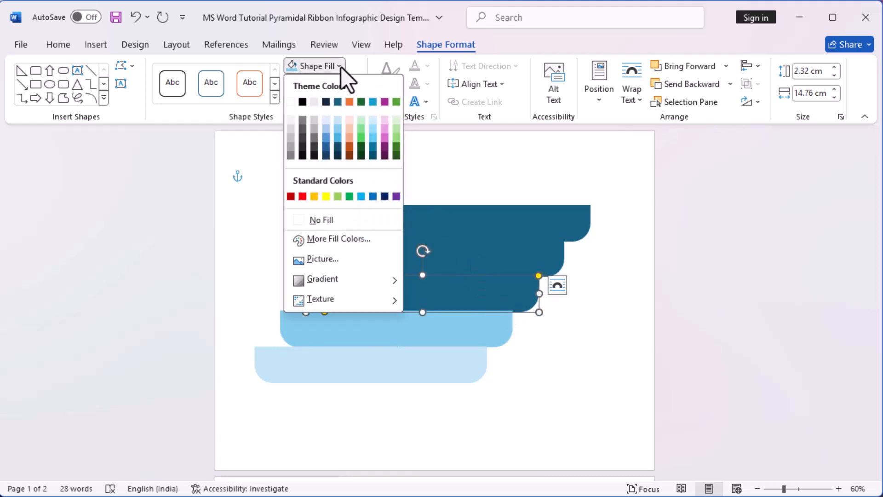
left_click(340, 139)
left_click(518, 260)
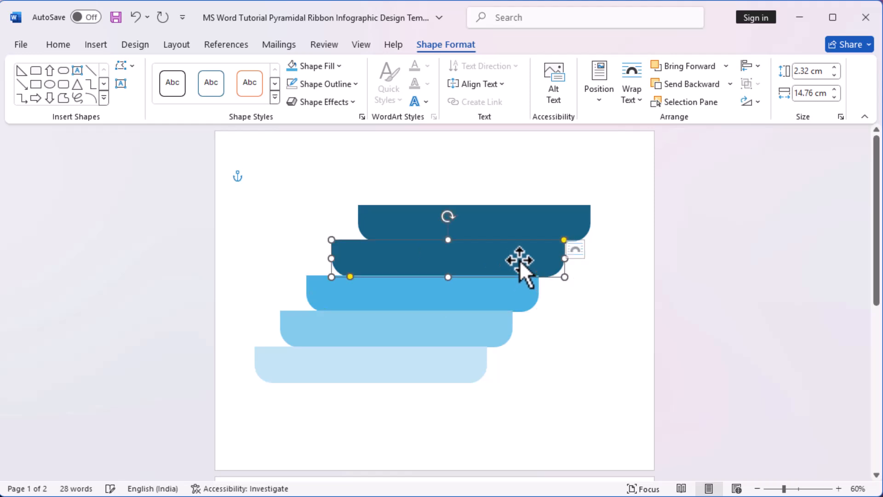
left_click(340, 67)
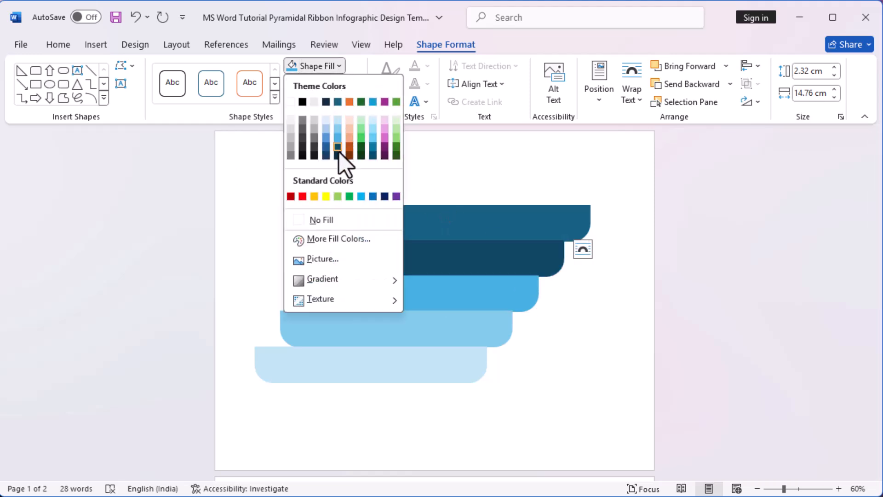
left_click(339, 152)
Step: Fill the top bar with the darkest shade of the same teal-blue theme color
left_click(538, 209)
left_click(341, 66)
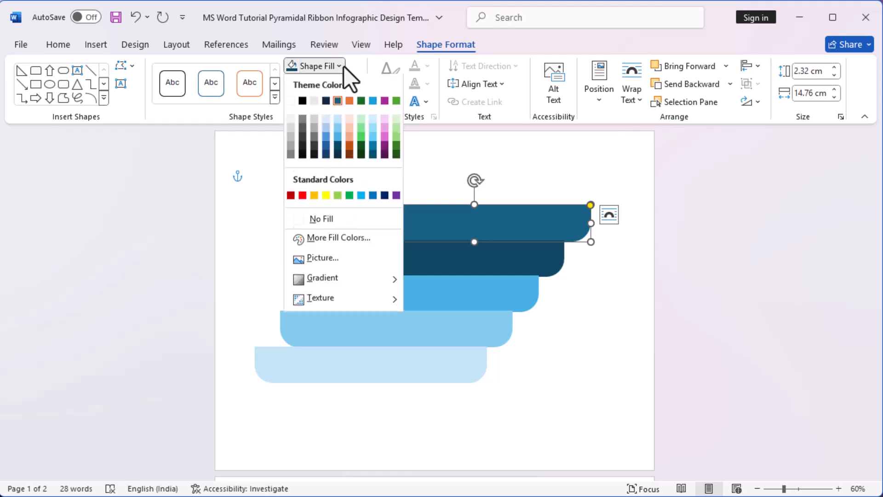
left_click(337, 157)
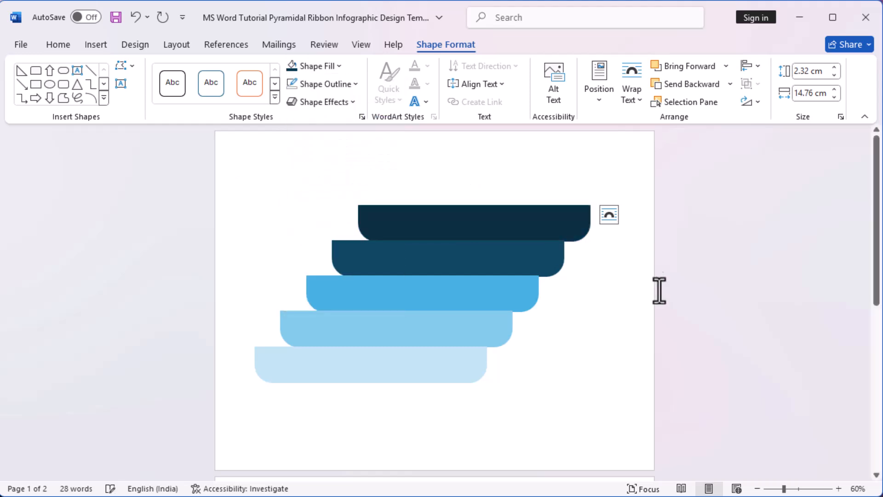
left_click(644, 343)
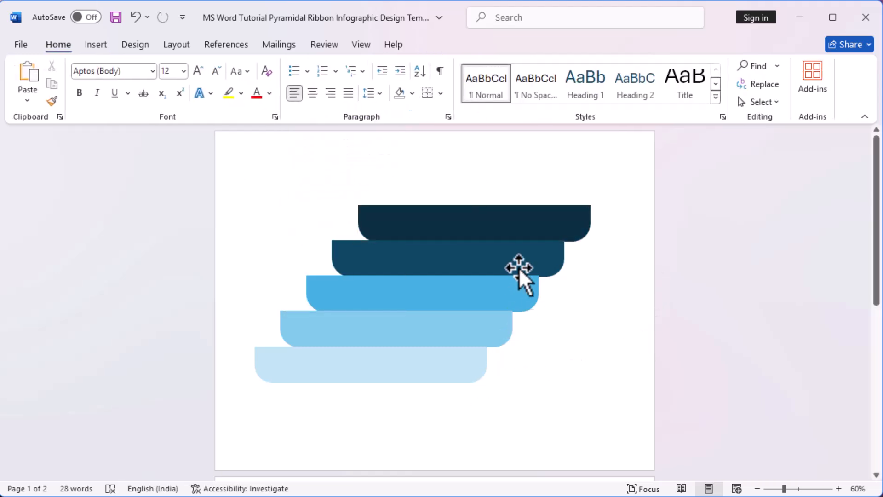
Step: Apply the first outer shadow preset, offset toward the lower right, to all five bars
left_click(523, 230)
left_click(516, 260, "shift")
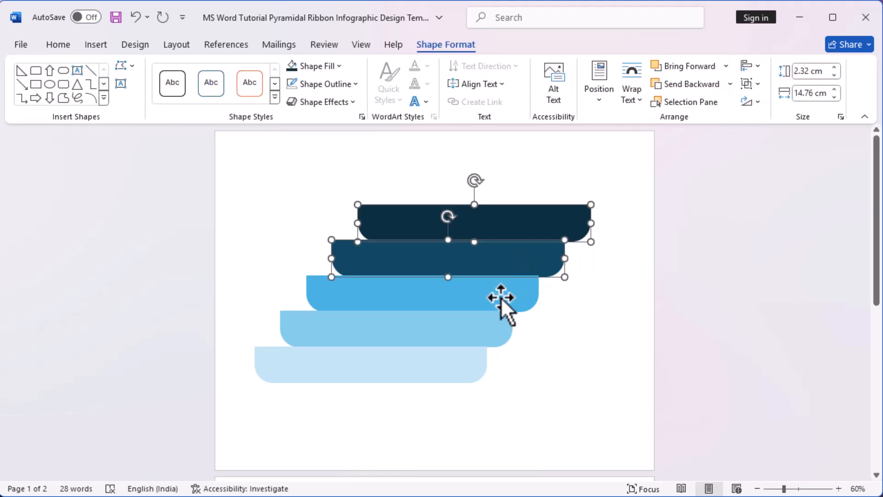
left_click(502, 298, "shift")
left_click(485, 329, "shift")
left_click(462, 372, "shift")
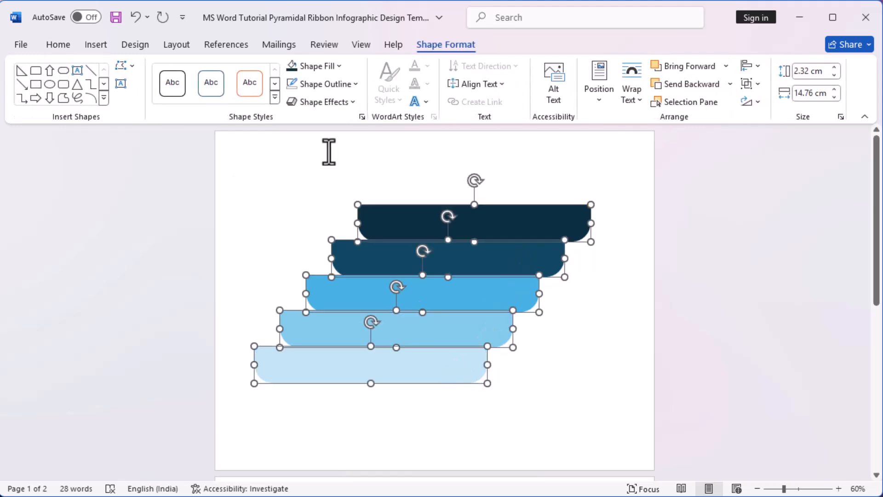
left_click(359, 87)
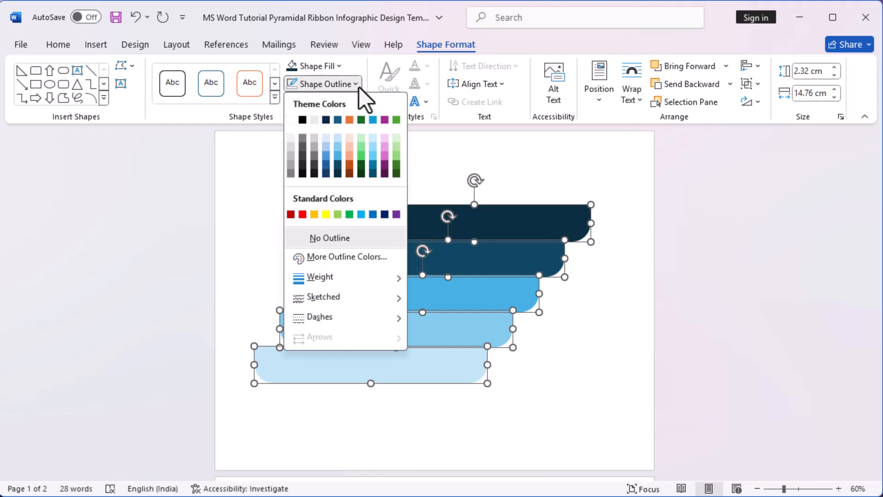
left_click(359, 87)
left_click(357, 100)
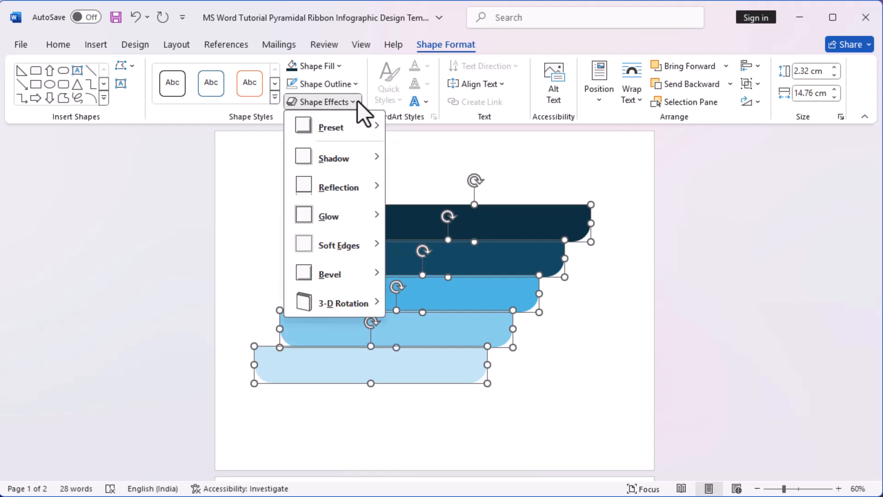
mouse_move(362, 156)
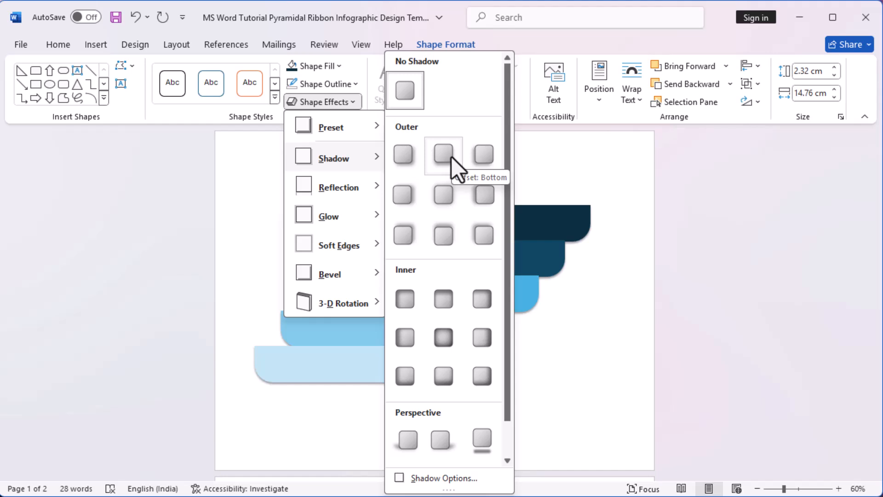
left_click(411, 161)
left_click(637, 349)
Step: Send the second, third, fourth and bottom bars to the back in that order so each bar overlaps the one below
right_click(545, 261)
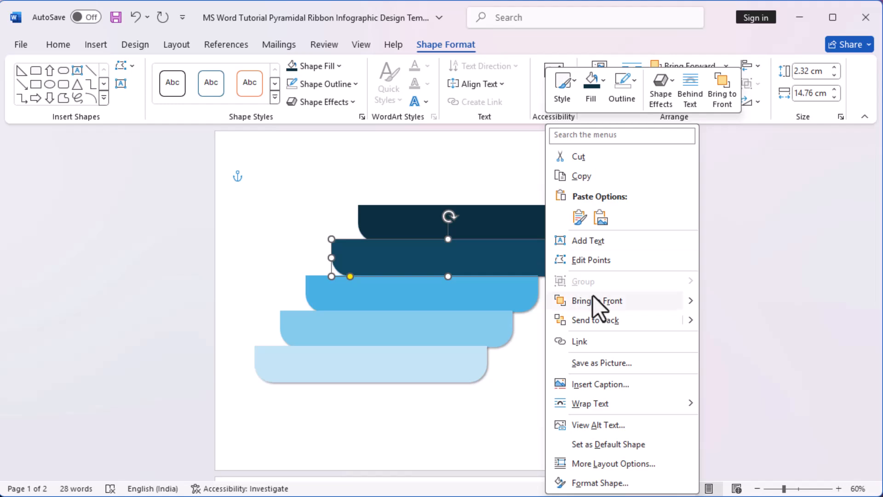
left_click(605, 321)
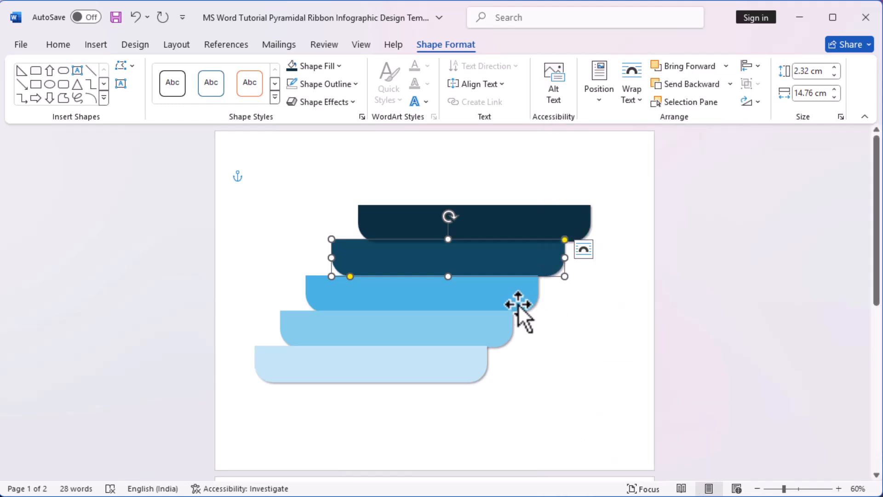
left_click(509, 295)
right_click(509, 295)
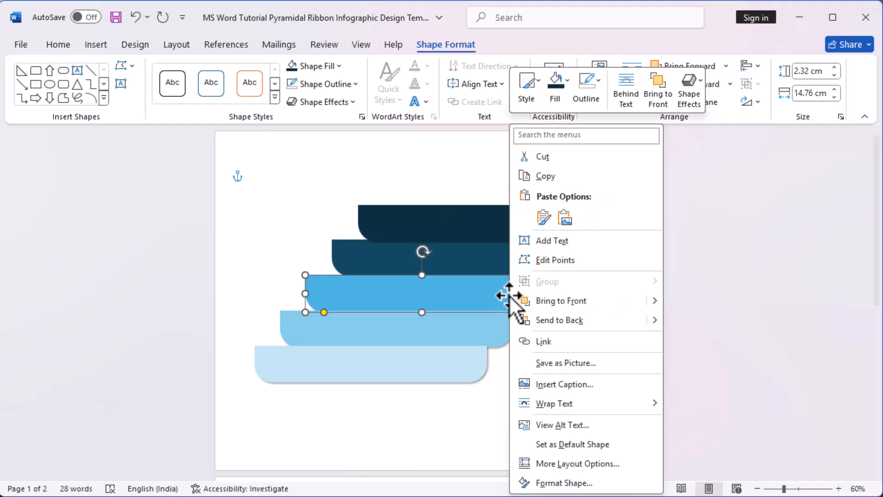
left_click(583, 320)
left_click(484, 326)
right_click(484, 326)
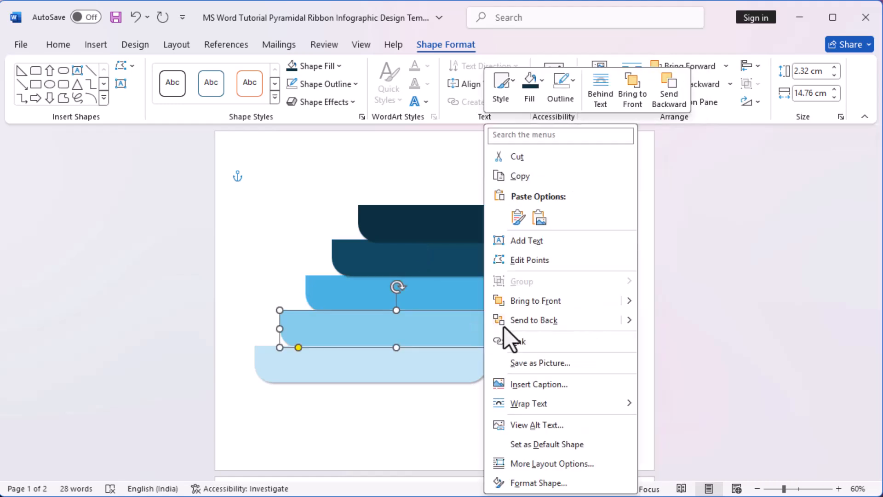
left_click(545, 321)
left_click(465, 373)
right_click(465, 373)
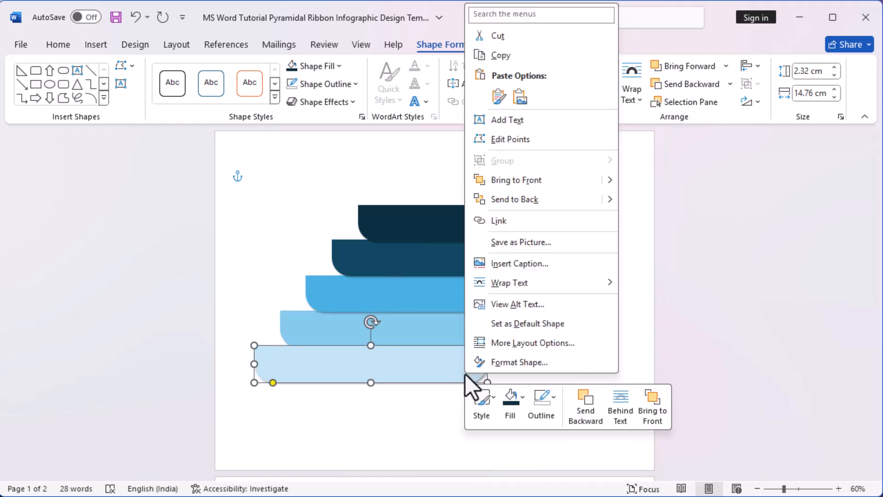
left_click(556, 211)
left_click(592, 410)
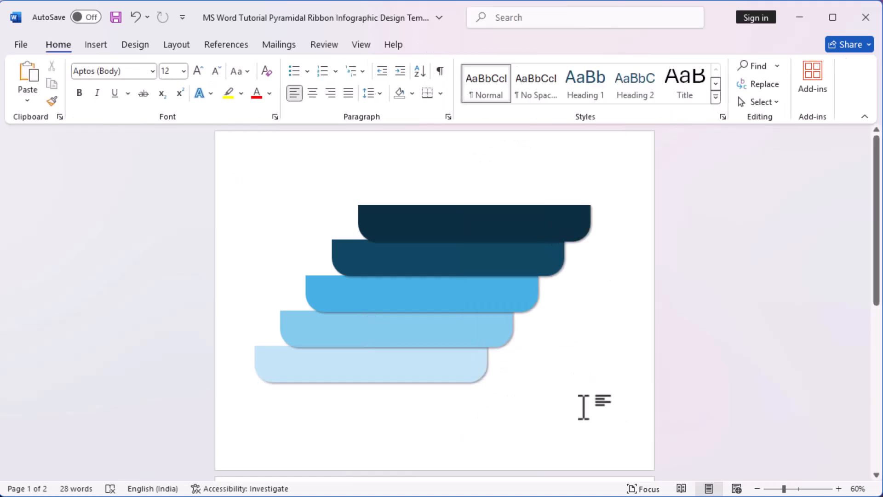
Step: Widen the top three bars leftward so their left ends line up roughly, keeping their right ends in place
left_click(427, 231)
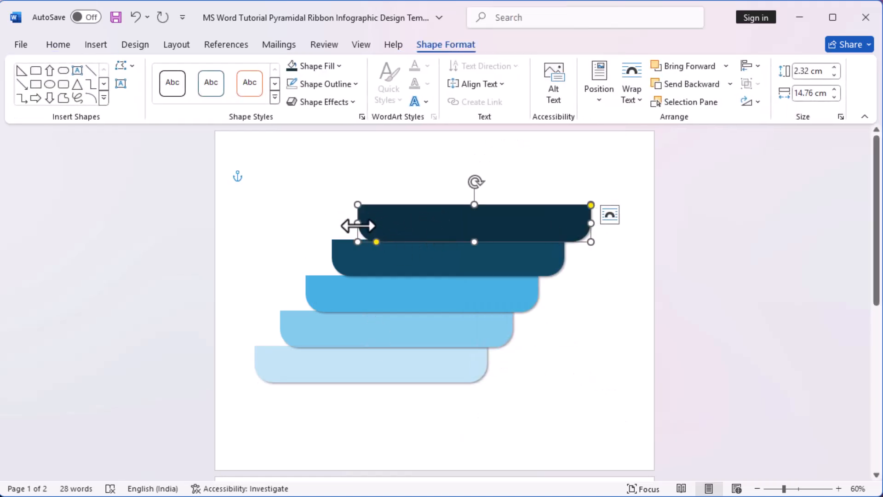
left_click_drag(358, 223, 290, 223)
left_click(349, 263)
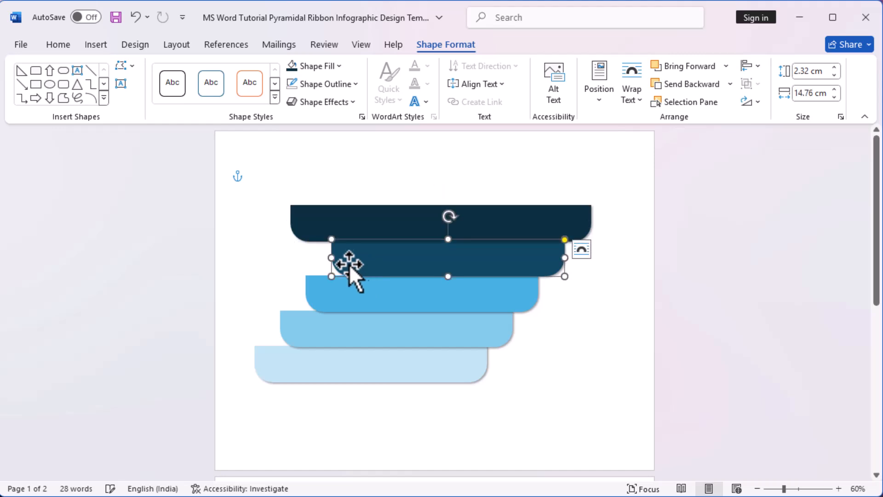
left_click_drag(332, 258, 293, 258)
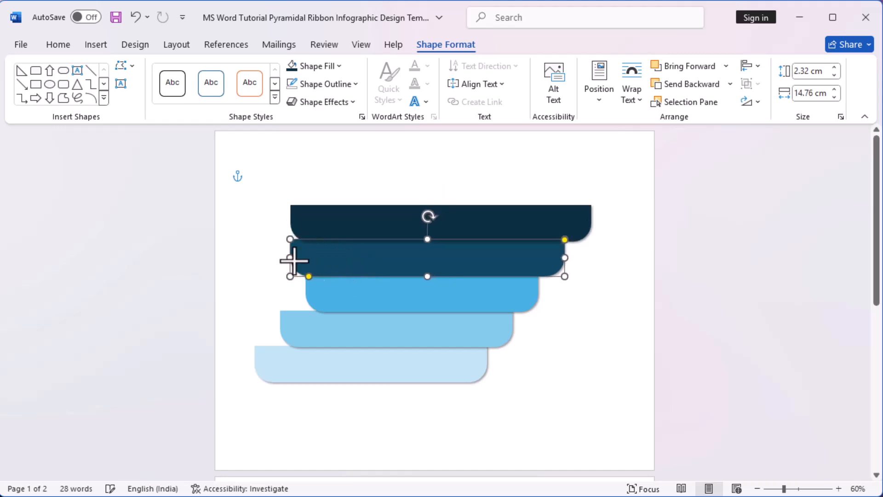
left_click(347, 304)
left_click_drag(302, 295, 290, 294)
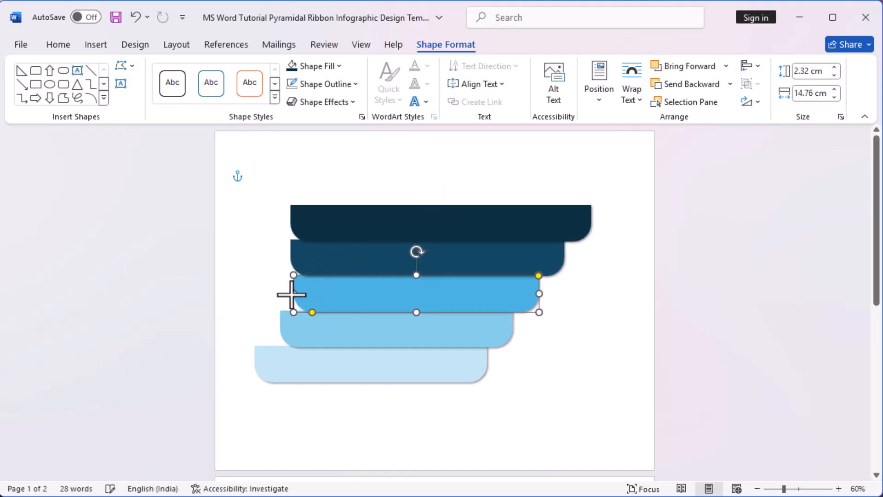
Step: Extend the left ends of the fourth and bottom bars slightly outward
left_click(338, 329)
left_click_drag(280, 332, 270, 331)
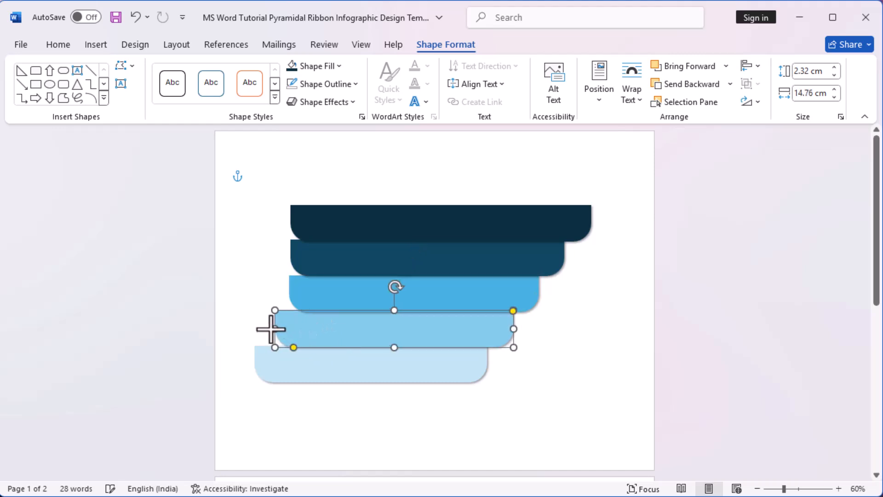
left_click(300, 369)
left_click_drag(256, 365, 251, 364)
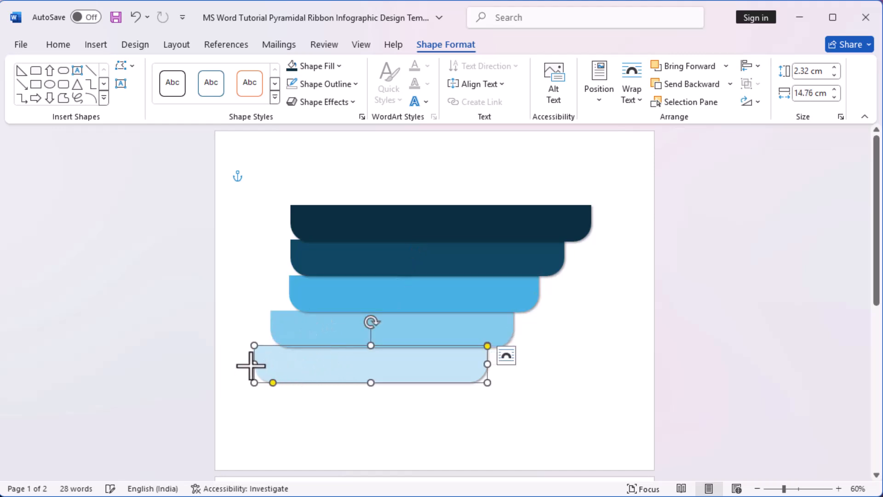
left_click(617, 414)
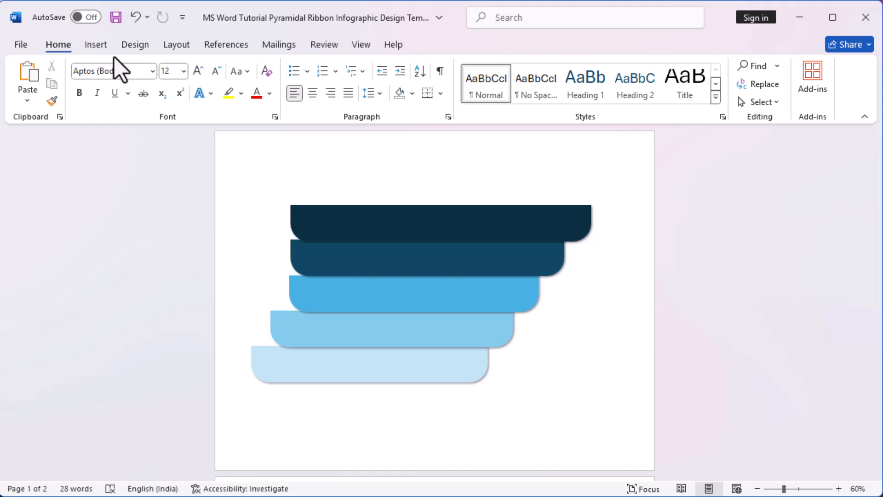
Step: Draw a rectangle about 15.9 cm high and 7.84 cm wide over the left ends of all five bars
left_click(102, 47)
left_click(183, 70)
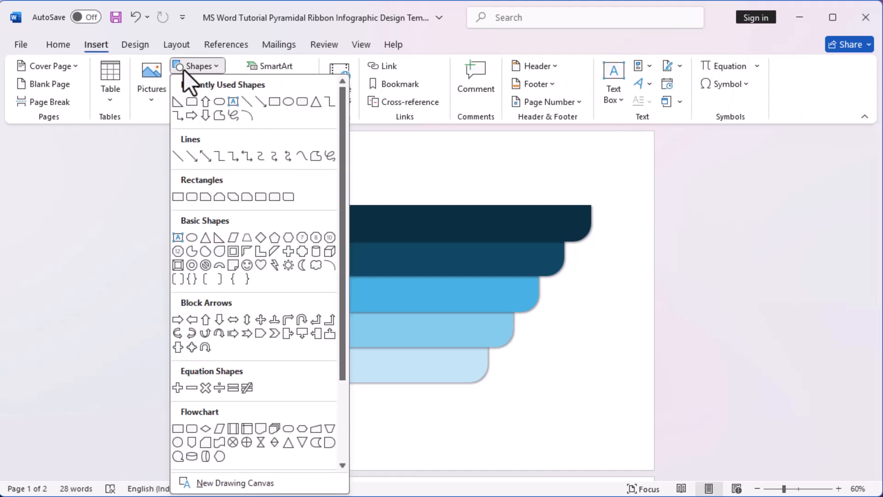
left_click(274, 102)
left_click_drag(228, 181, 351, 432)
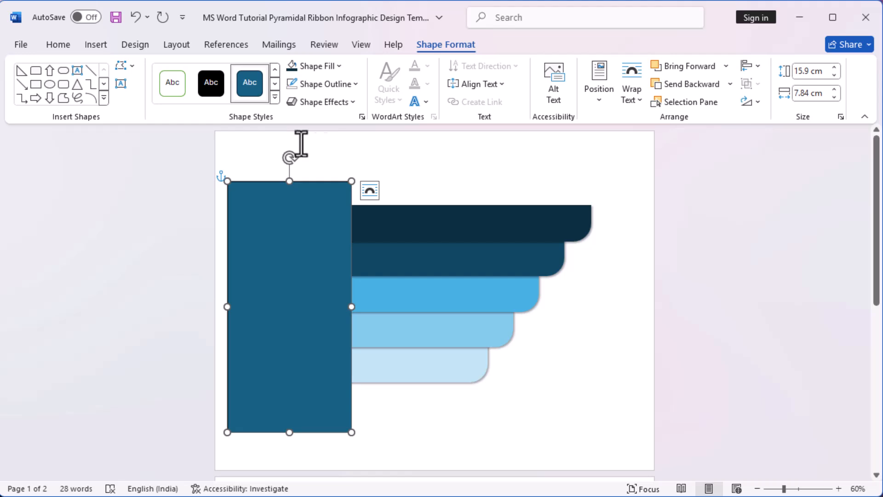
Step: Fill the rectangle with white and remove its outline
left_click(339, 67)
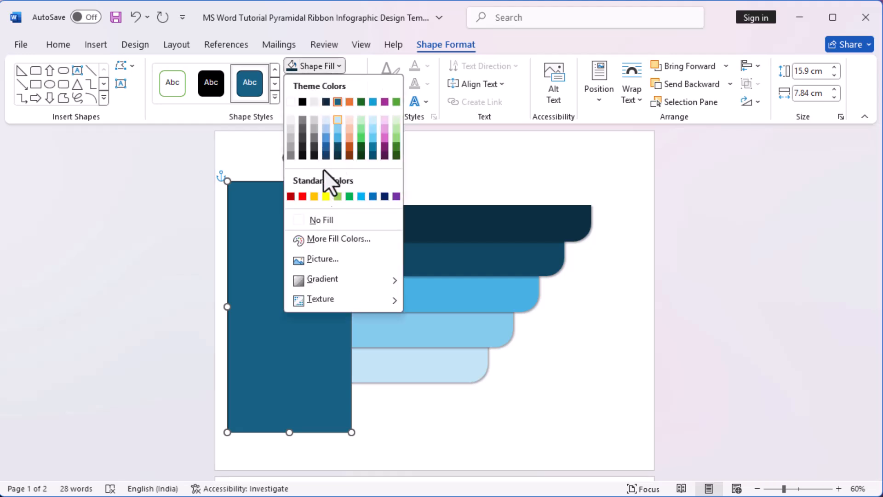
left_click(291, 103)
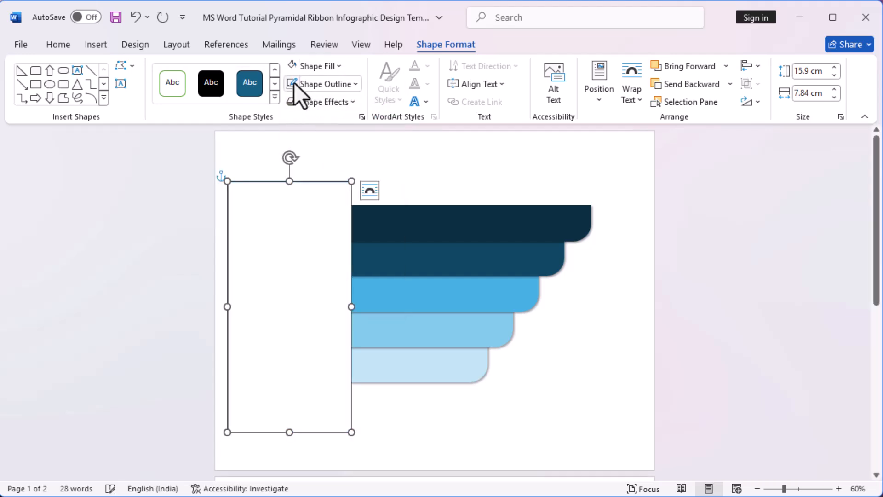
left_click(376, 152)
left_click(308, 264)
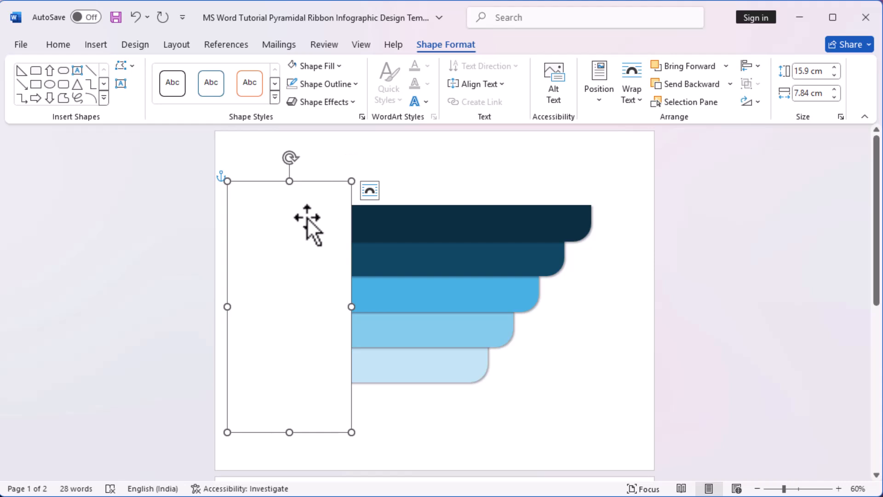
left_click(420, 173)
left_click(322, 220)
left_click(447, 144)
left_click(303, 234)
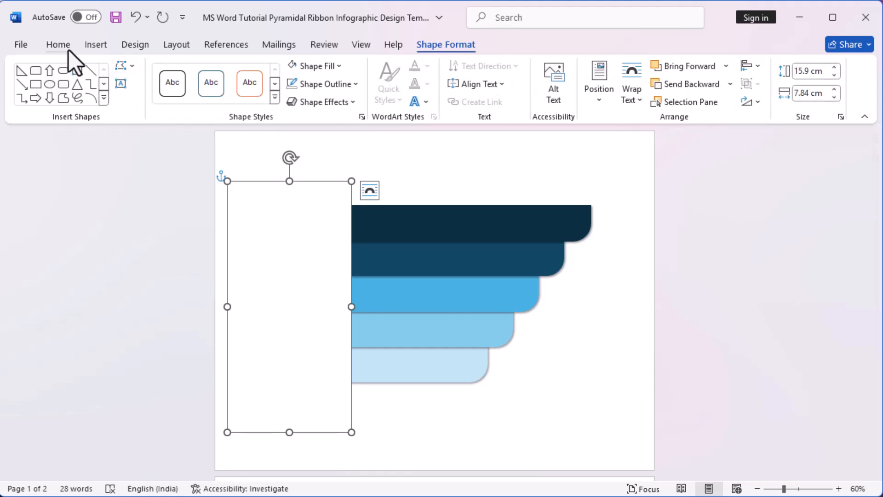
Step: Duplicate the white rectangle and shorten the copy to about 12.83 cm high, still covering the left ends of the bars
right_click(311, 237)
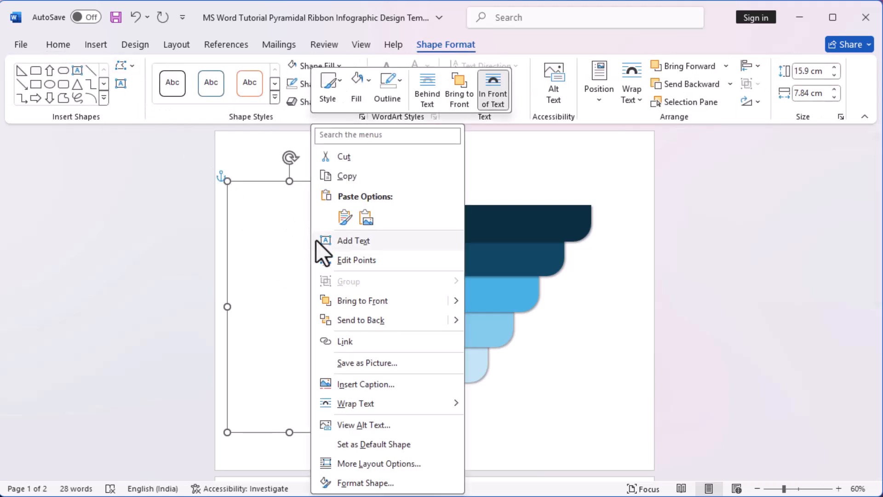
left_click(354, 175)
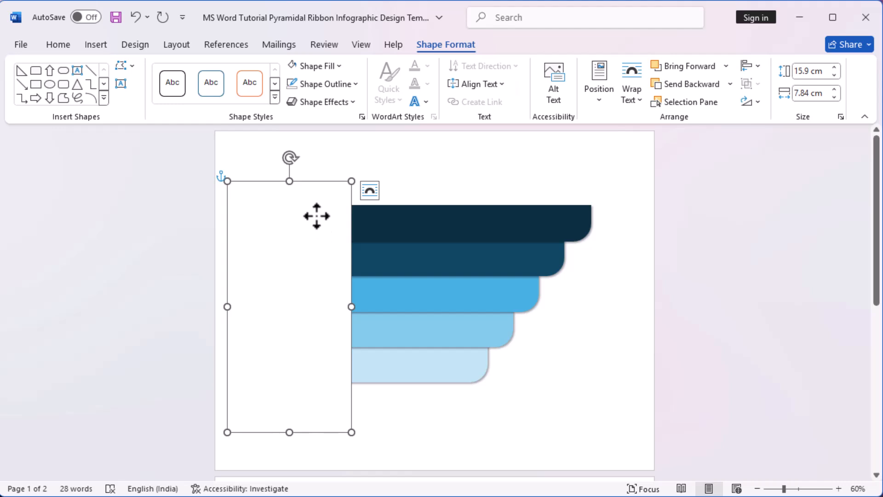
right_click(316, 216)
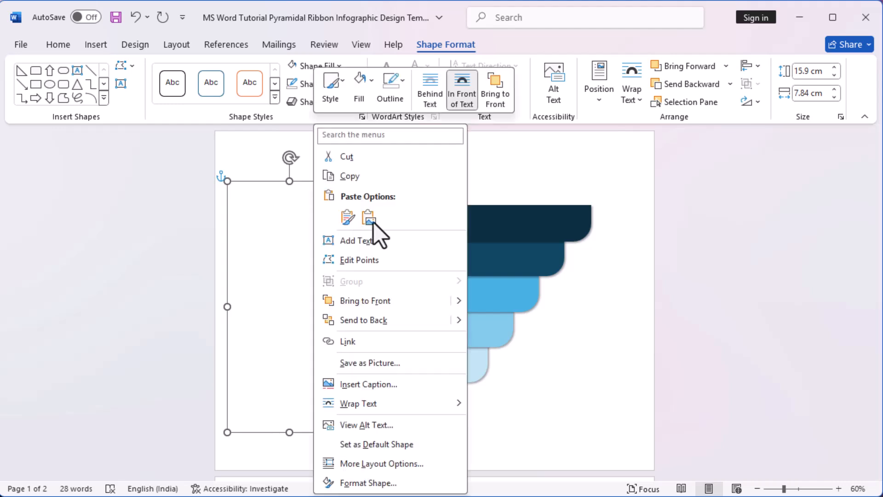
left_click(349, 217)
mouse_move(299, 197)
left_mouse_down()
mouse_move(301, 211)
mouse_move(302, 200)
left_mouse_up()
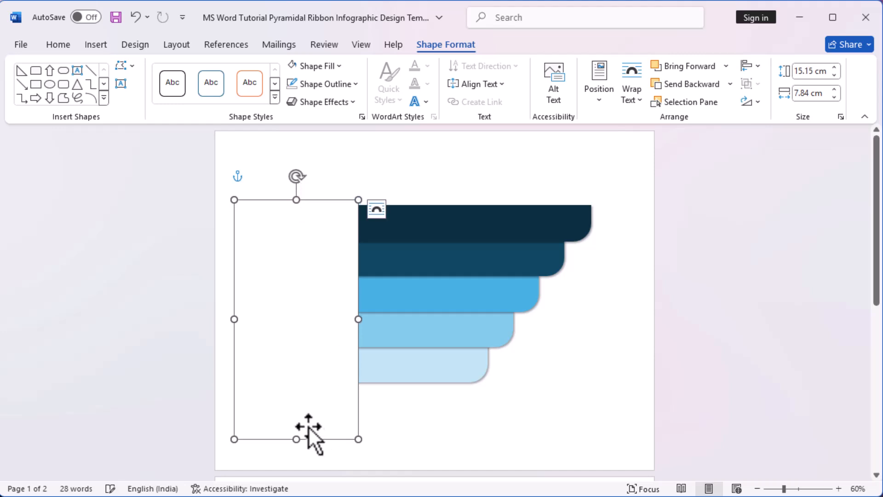
left_click_drag(295, 440, 312, 398)
left_click_drag(296, 202, 297, 197)
Step: Move the taller white rectangle slightly up and align the right edges of the two white rectangles
left_click(322, 415, "shift")
left_click(413, 437)
left_click_drag(315, 429, 312, 414)
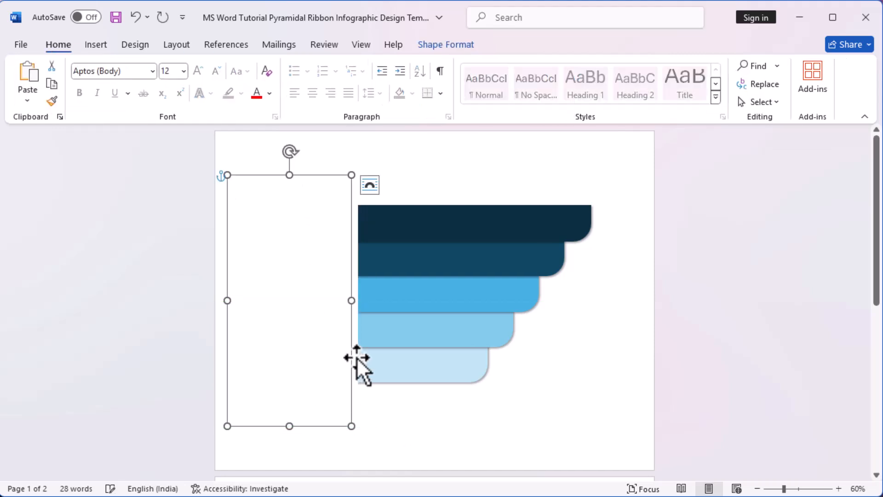
left_click(357, 358)
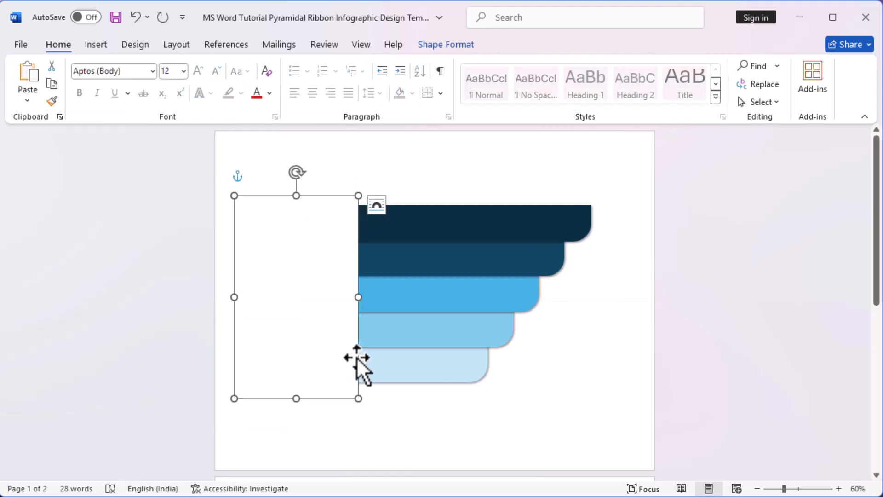
left_click(330, 186, "shift")
left_click(434, 49)
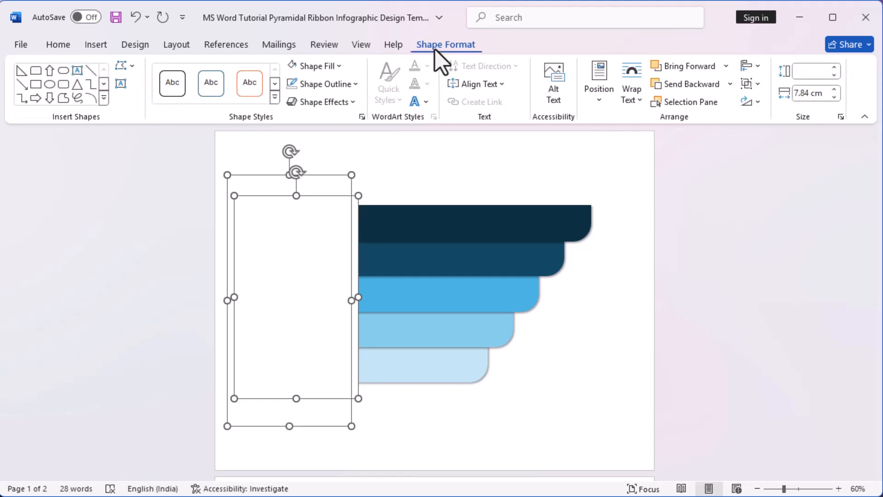
left_click(755, 70)
left_click(785, 123)
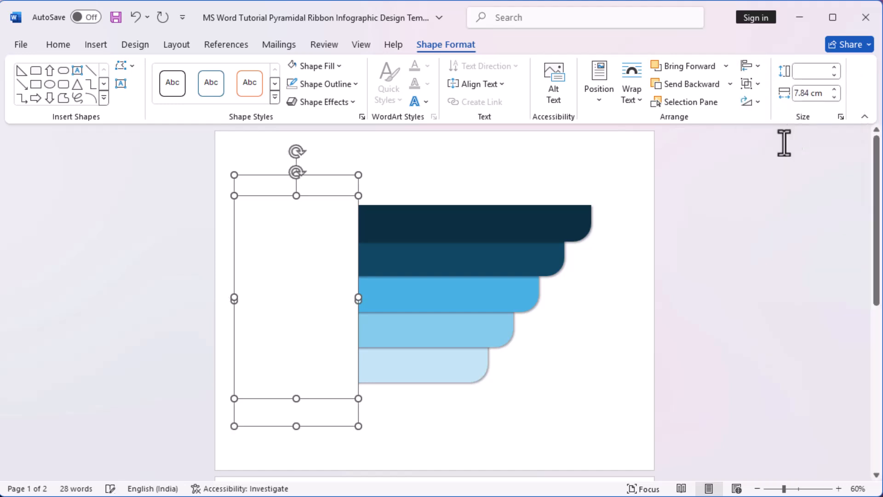
Step: Apply the outer shadow preset offset to the right to the shorter white rectangle, then select the taller one
left_click(696, 335)
left_click(361, 206)
left_click(324, 237)
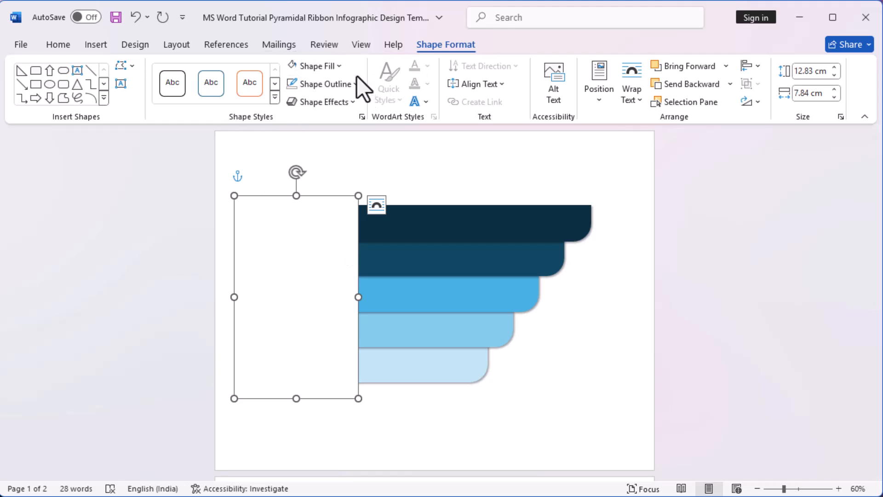
left_click(357, 102)
mouse_move(366, 159)
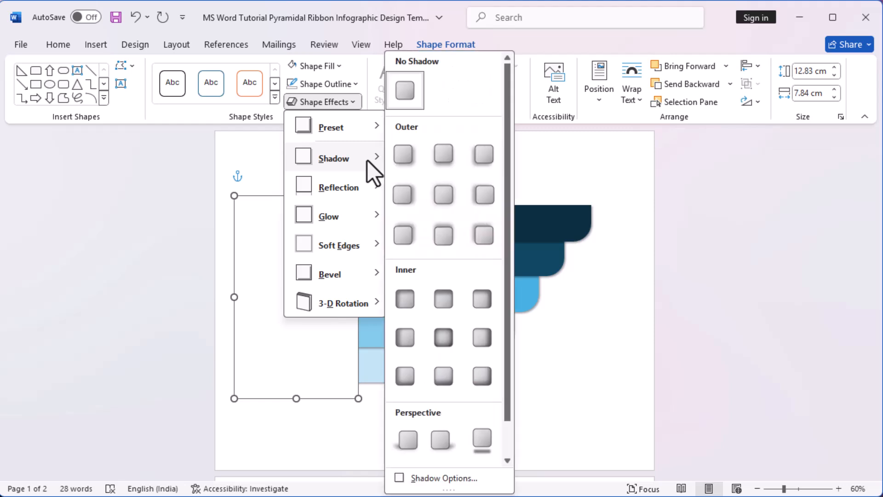
left_click(403, 193)
left_click(331, 182)
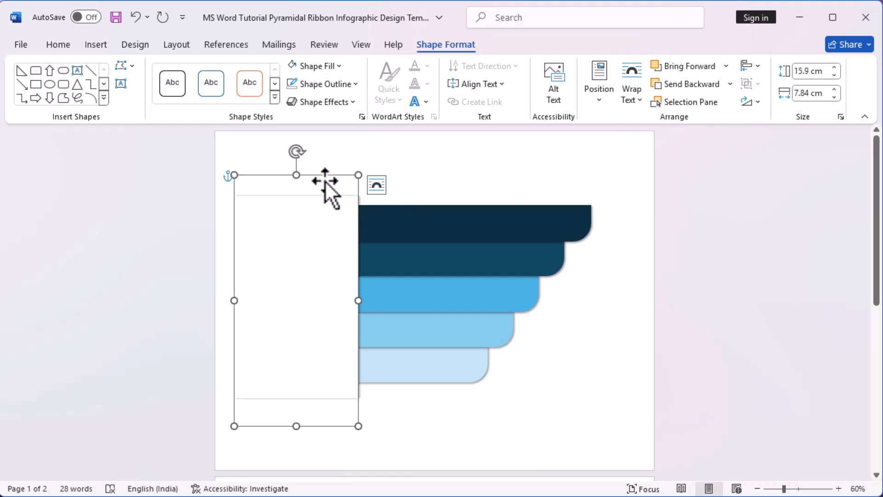
Step: Bring the taller white rectangle to the front so it covers the shorter one
right_click(324, 180)
left_click(383, 302)
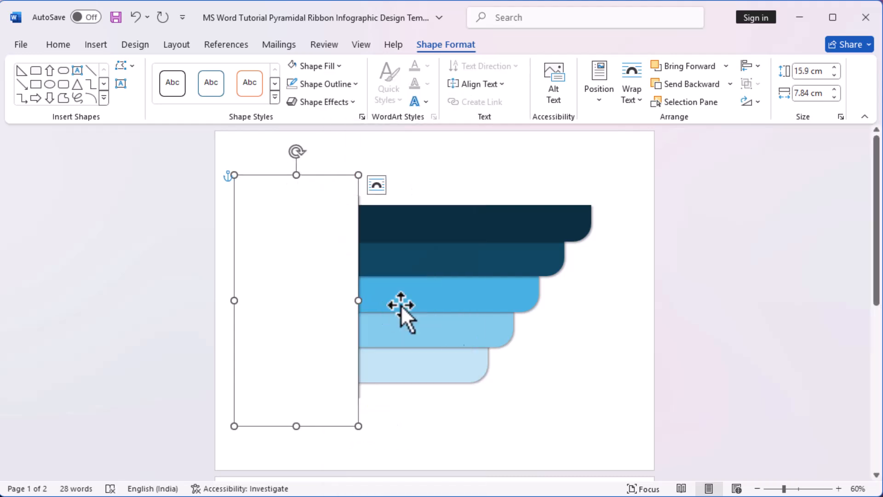
left_click(670, 394)
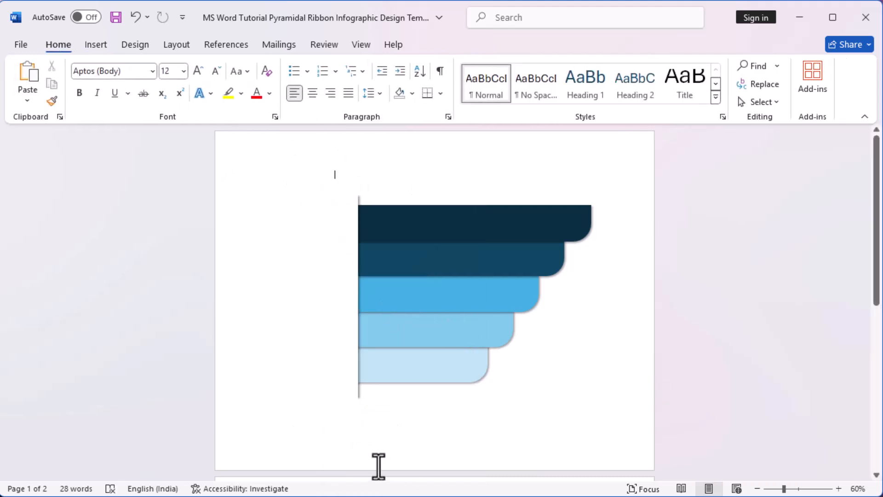
Step: Select the taller white rectangle together with the shorter shadowed one beneath it
left_click(329, 375)
left_click(381, 188)
left_click(394, 154)
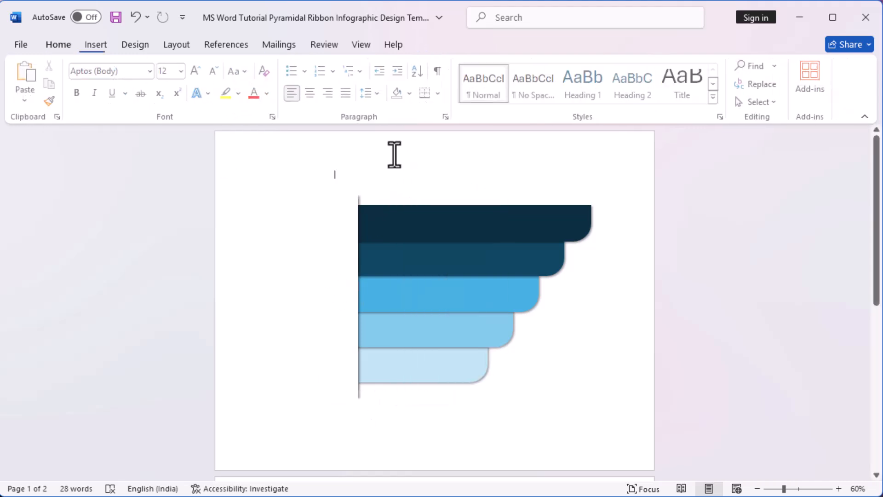
left_click(359, 198)
left_click(340, 189, "shift")
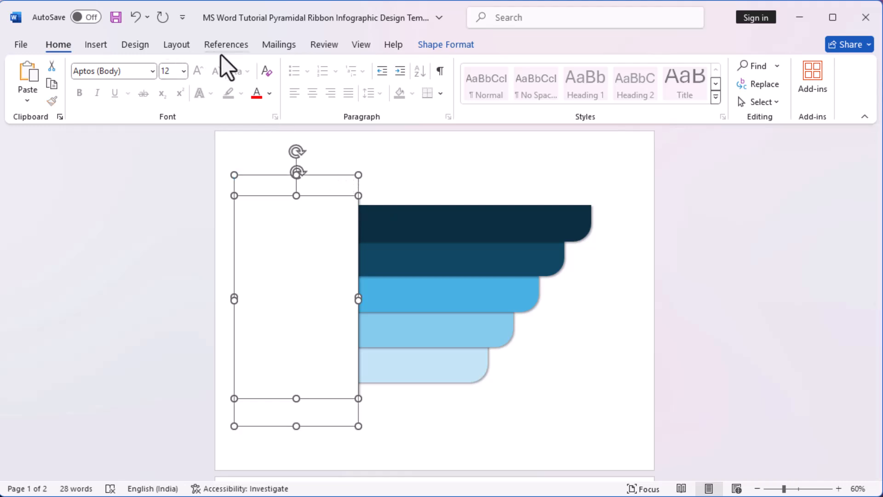
left_click(440, 48)
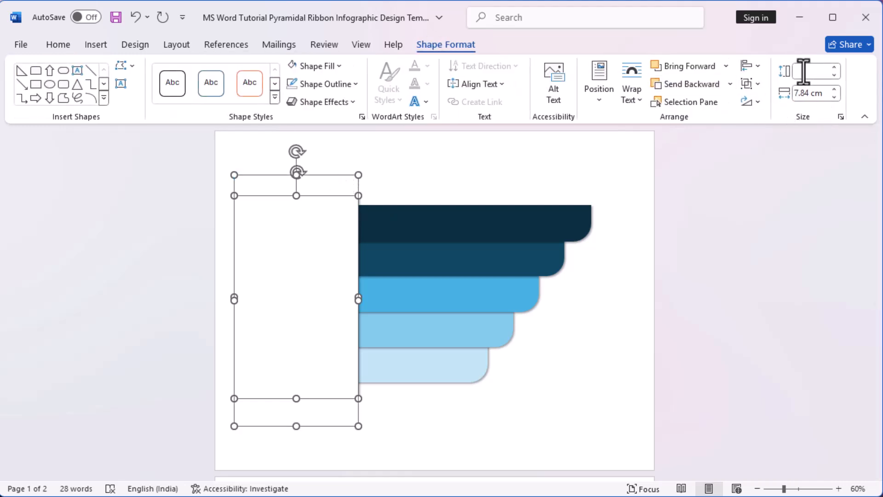
Step: Set the rotation of both white rectangles to 15°
left_click(758, 102)
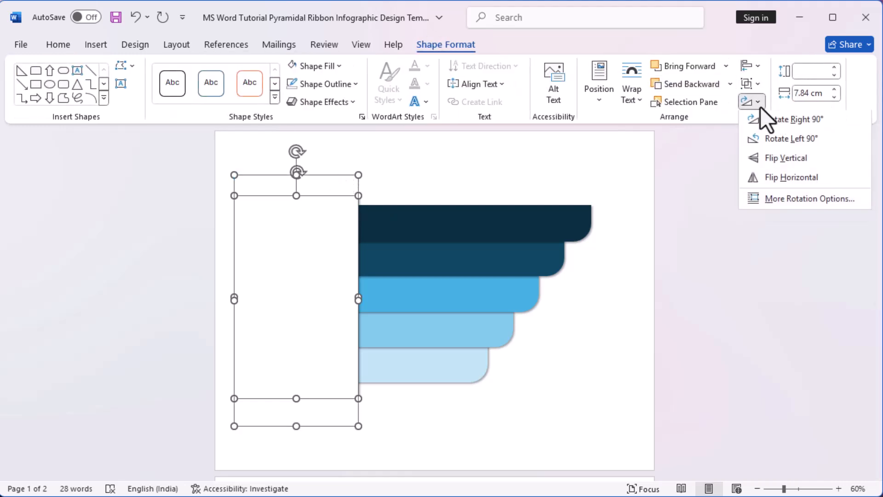
left_click(795, 199)
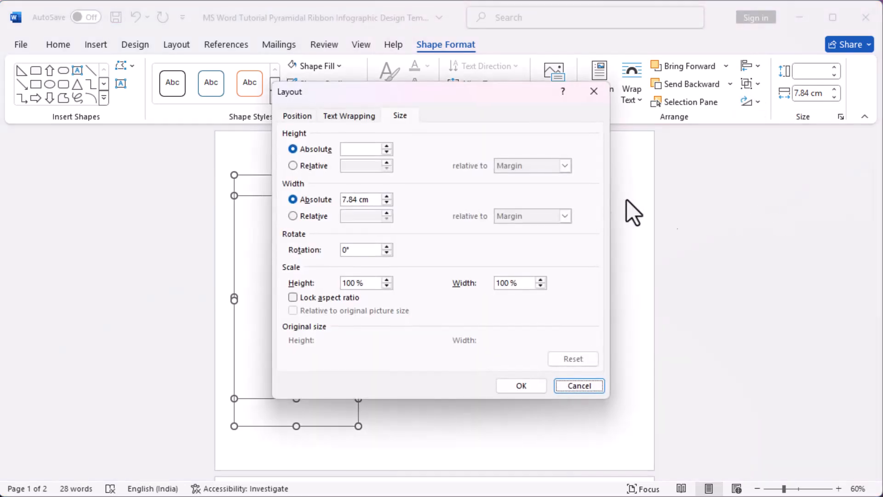
left_click_drag(478, 99, 642, 120)
double_click(516, 271)
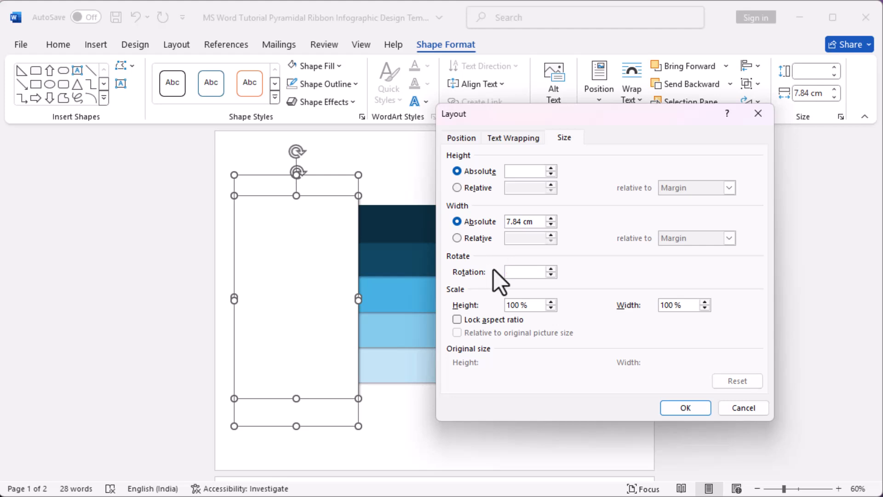
type("15")
key("Tab")
left_click(693, 408)
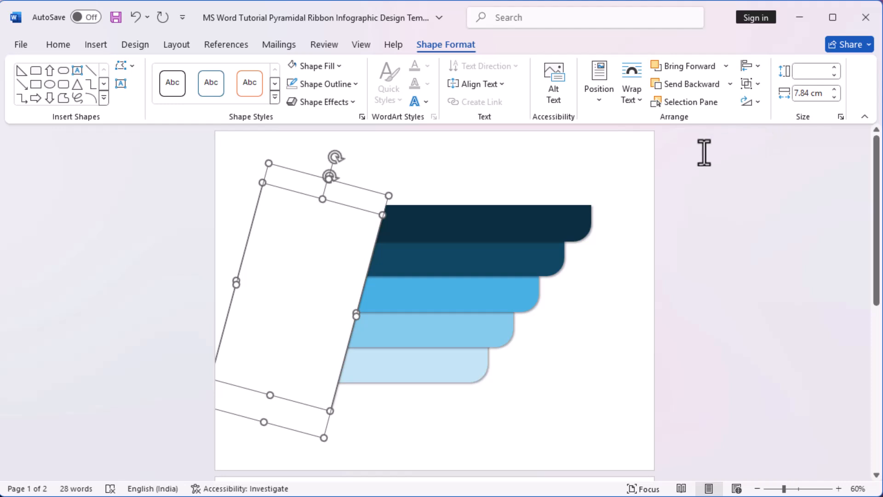
Step: Set the rotation of both white rectangles to -15° so their edge slants inward toward the lowest bar
right_click(339, 236)
left_click(758, 102)
left_click(758, 104)
left_click(782, 199)
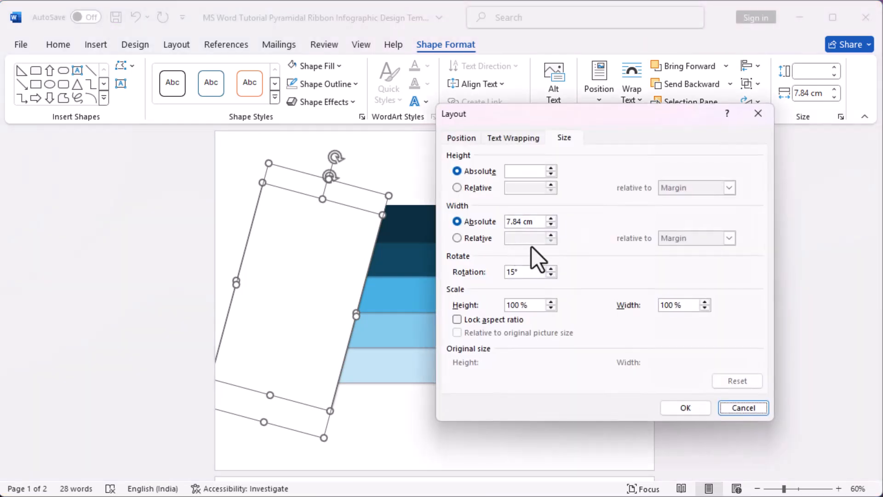
left_click(507, 272)
type("-")
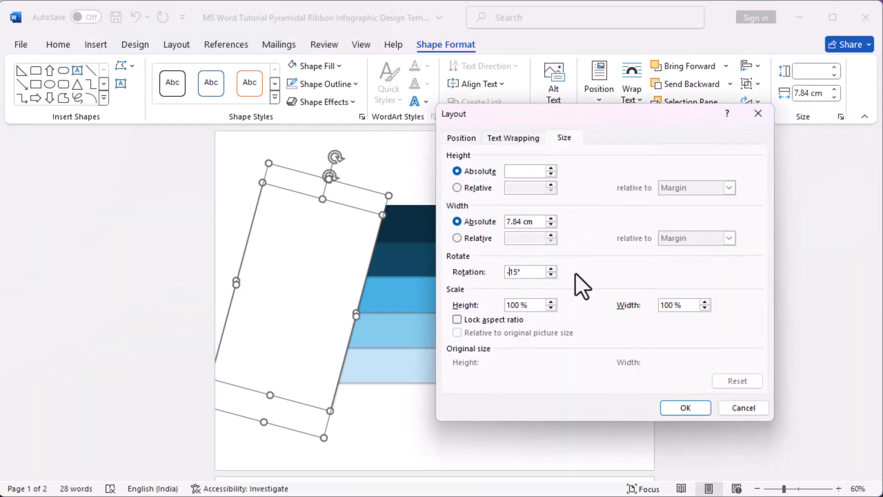
left_click(684, 407)
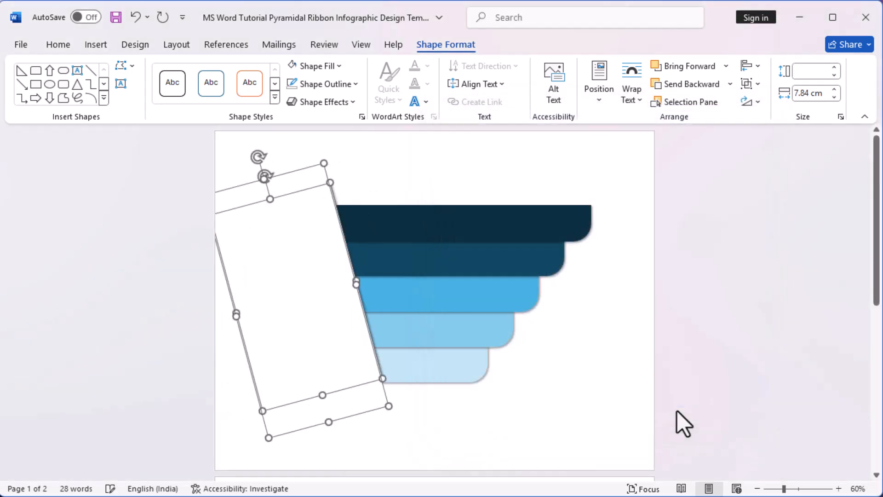
Step: Move both slanted white rectangles slightly down along the ends of the bars, then deselect them
mouse_move(325, 345)
left_mouse_down()
mouse_move(306, 339)
mouse_move(324, 347)
left_mouse_up()
key("Down")
key("Down")
key("Down")
key("Down")
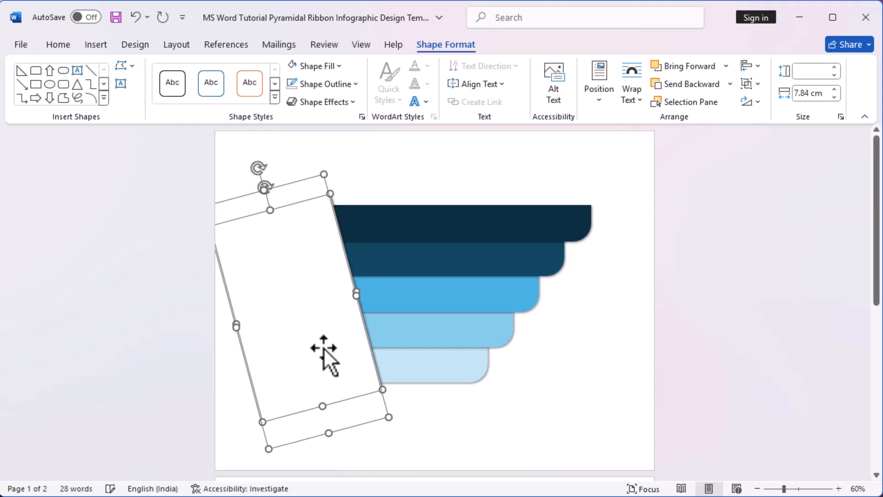
left_click(540, 439)
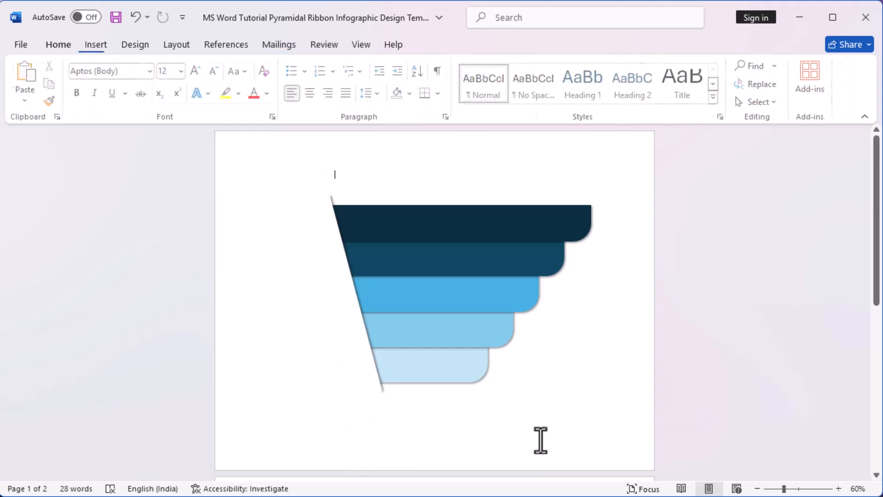
Step: Nudge the taller white rectangle slightly right over the shadowed edge of the shorter one
left_click(331, 349)
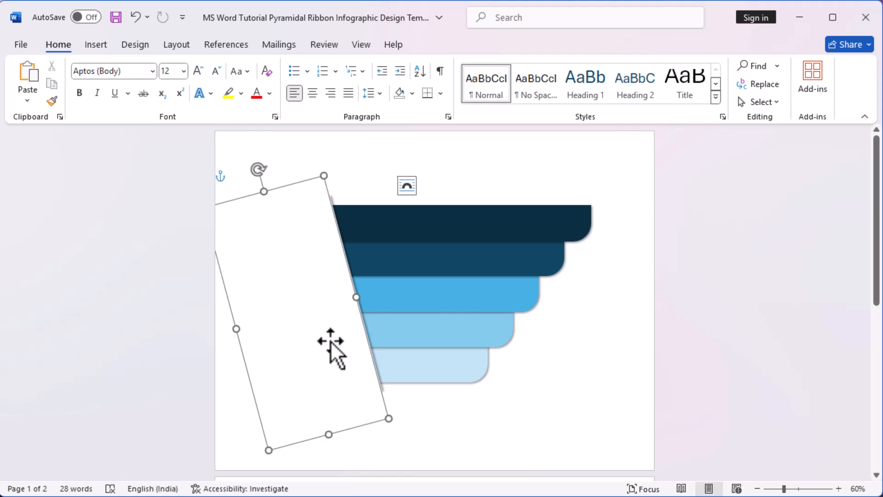
key("Right")
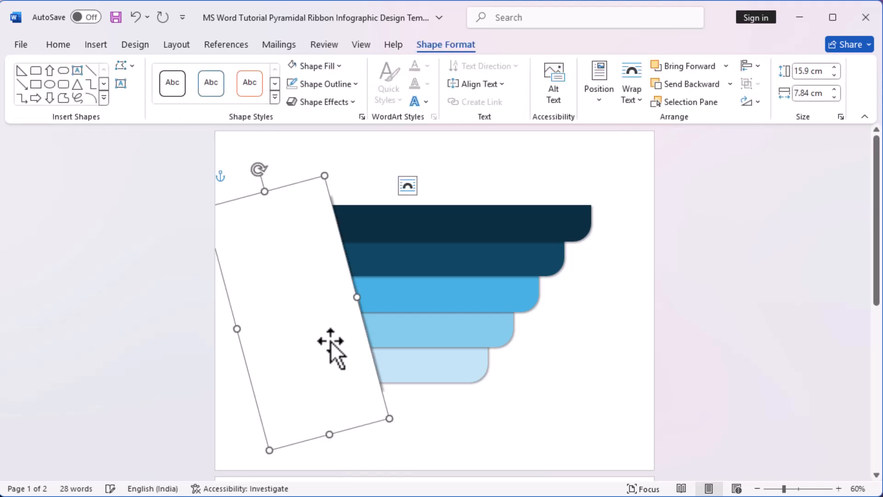
key("Right")
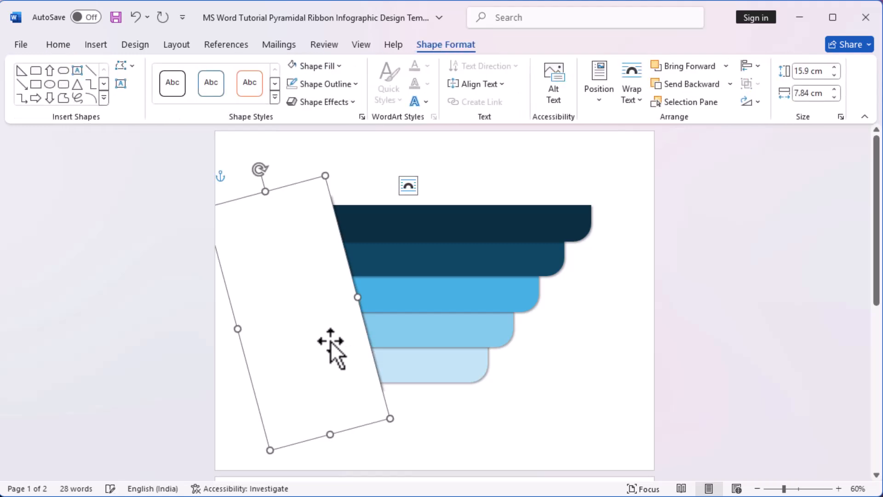
key("Left")
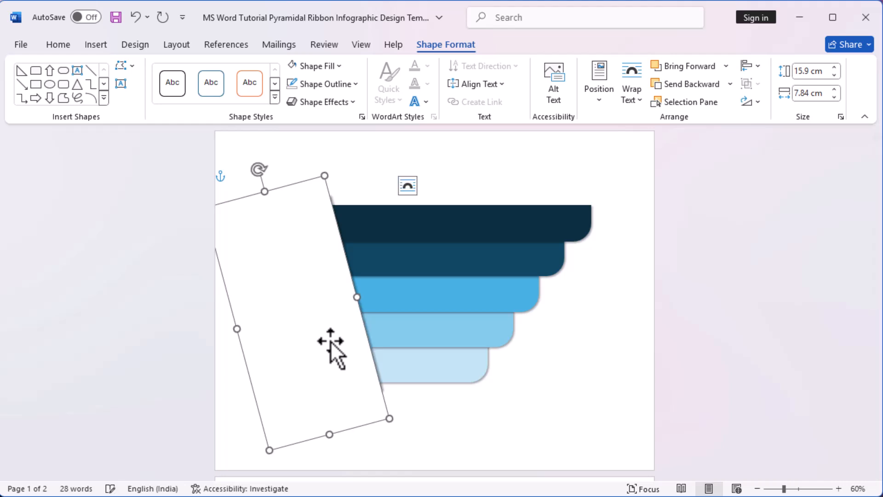
left_click(619, 398)
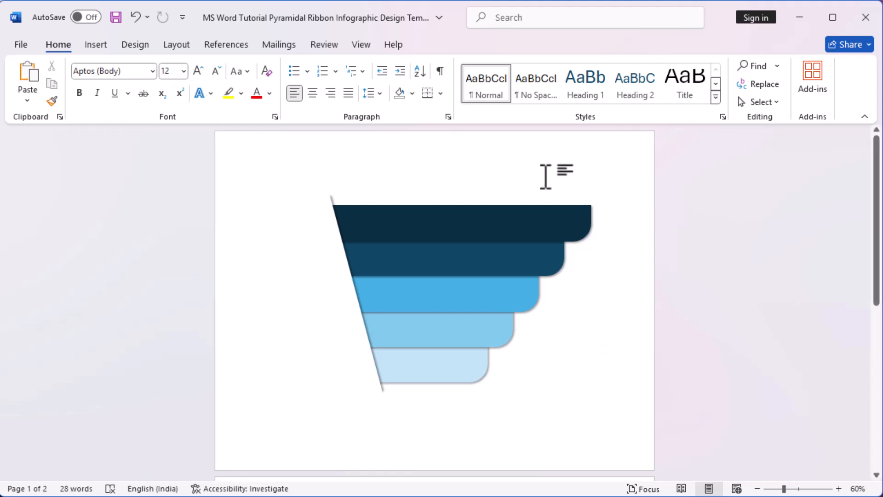
Step: Try to select all five blue bars and both white rectangles together
key("ctrl+a")
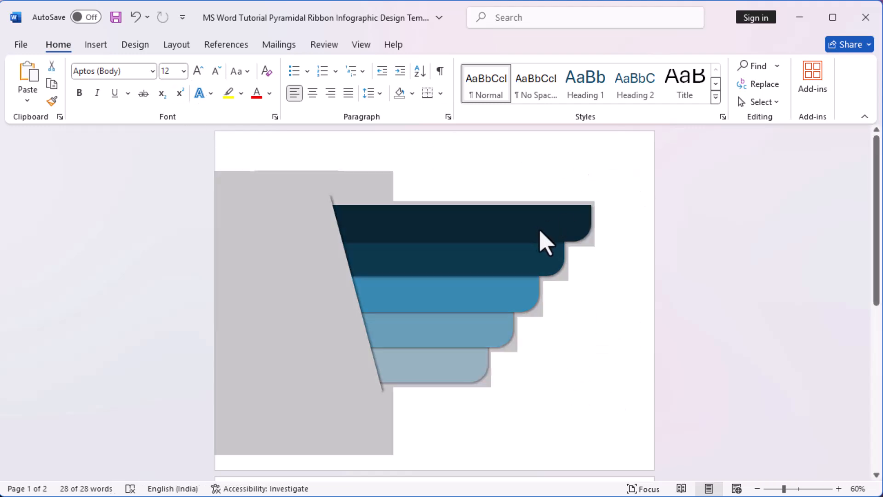
left_click(621, 225)
left_click(400, 223)
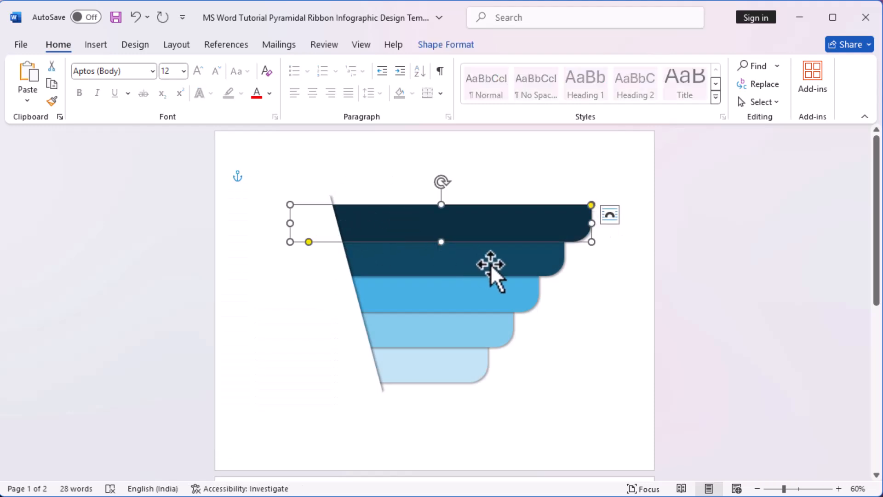
left_click(489, 263, "shift")
left_click(485, 292, "shift")
left_click(476, 332, "shift")
left_click(432, 379, "shift")
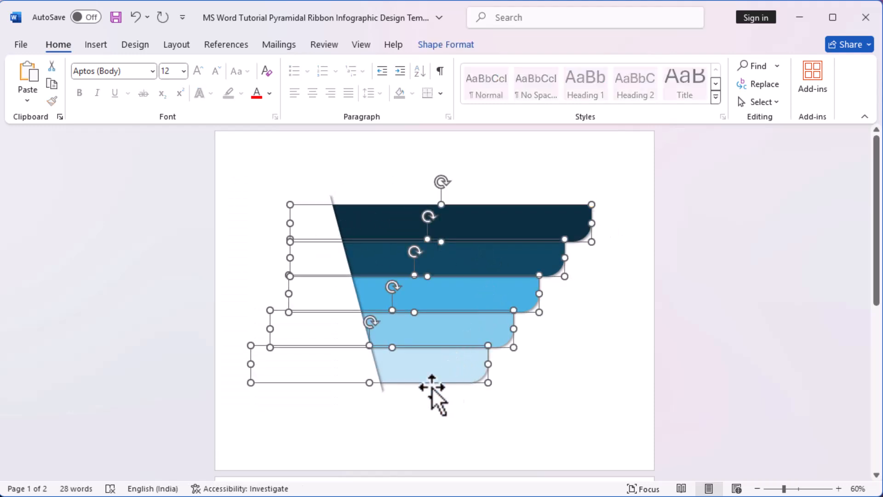
left_click(354, 403, "shift")
left_click(322, 198, "shift")
left_click(320, 198, "shift")
left_click(353, 186)
left_click(333, 200)
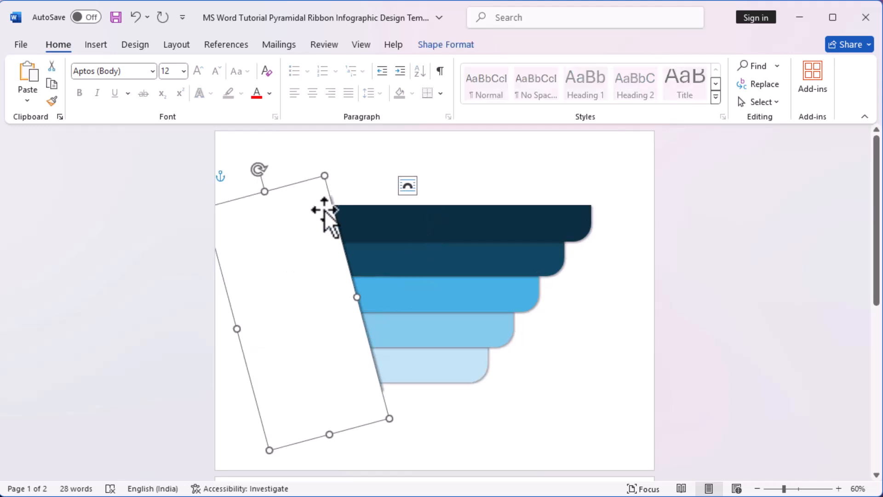
left_click(347, 190)
left_click(332, 200)
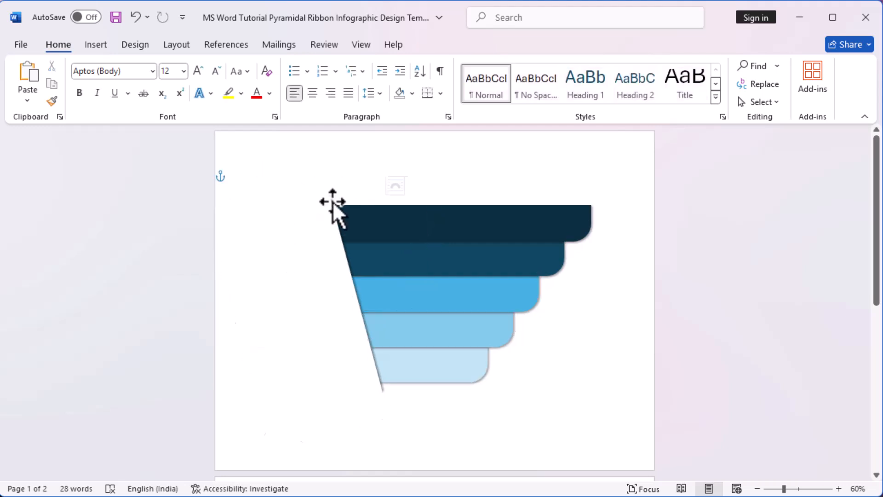
left_click(432, 457)
left_click(345, 252)
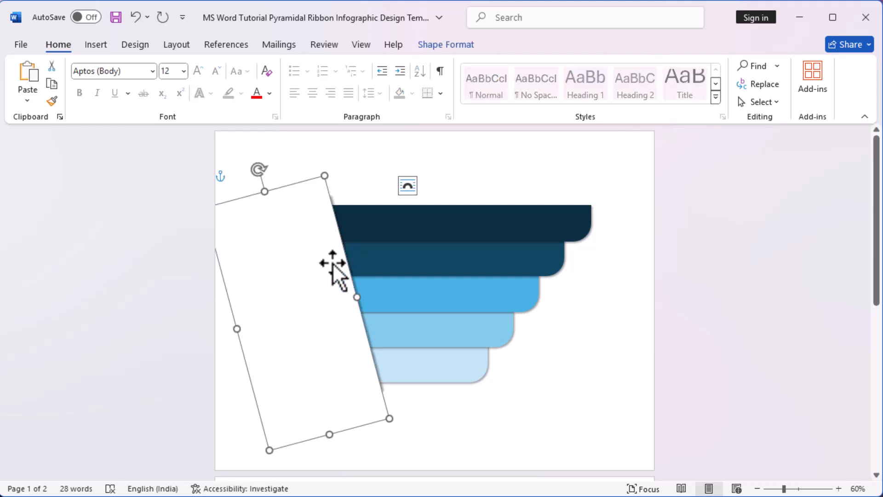
left_click(375, 181)
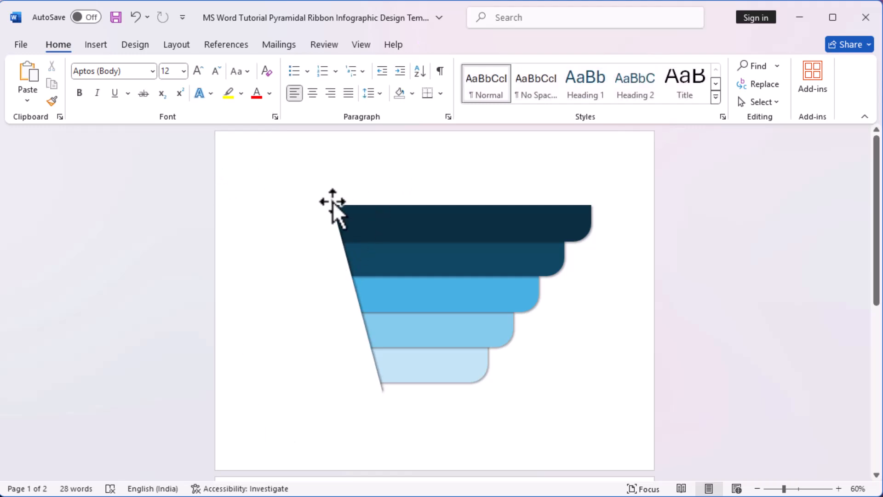
left_click(333, 201)
right_click(299, 193)
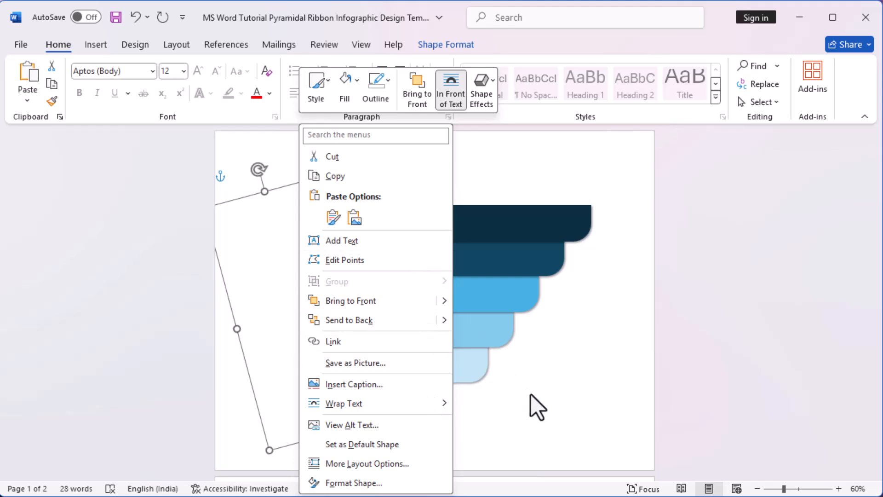
key("Escape")
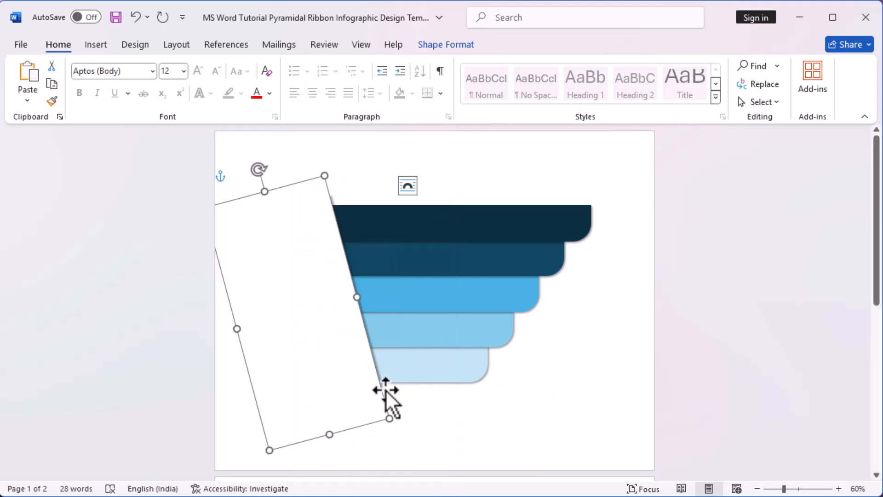
left_click(422, 407)
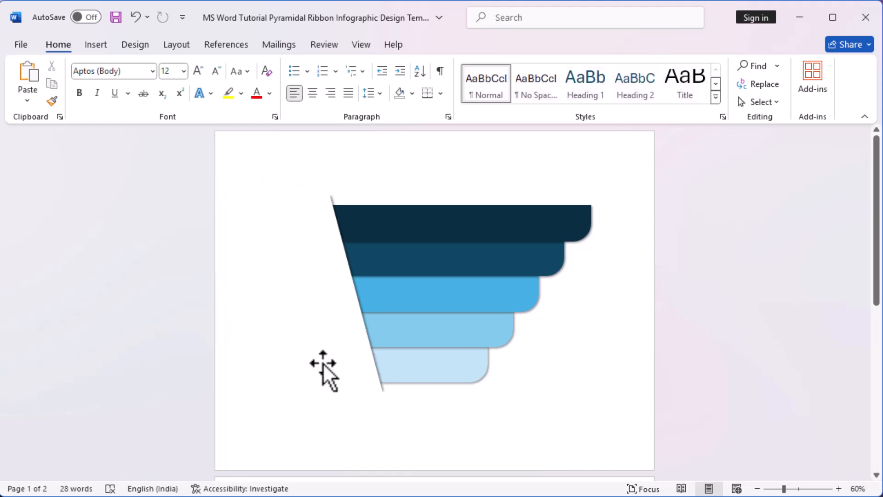
Step: Group the two slanted white rectangles into one object
left_click_drag(323, 363, 297, 339)
left_click(307, 334, "ctrl")
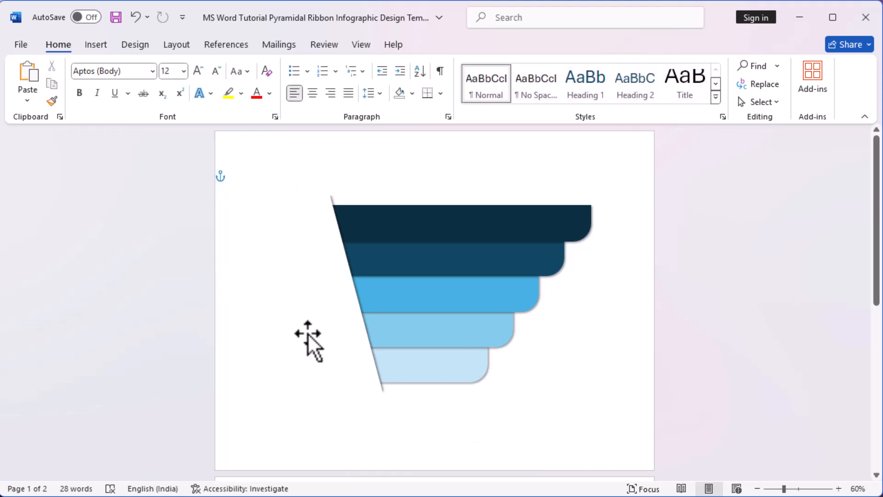
left_click(307, 333)
left_click(335, 197, "ctrl")
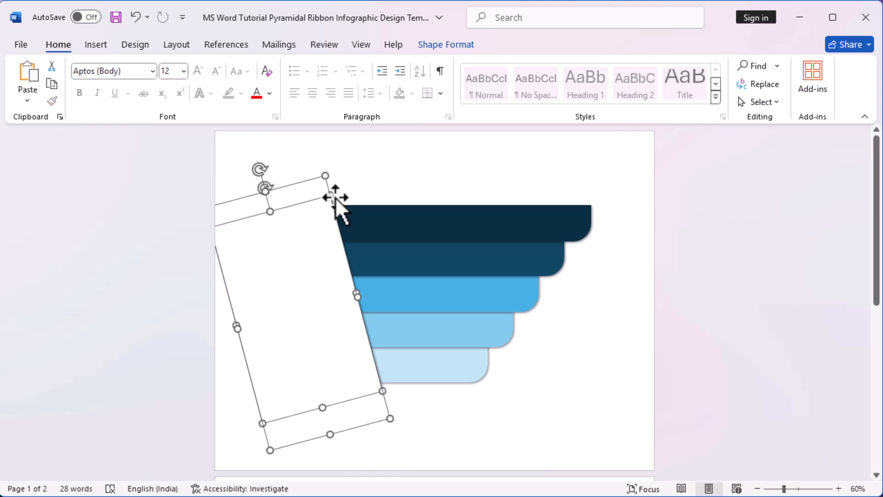
right_click(308, 224)
mouse_move(431, 285)
left_click(495, 282)
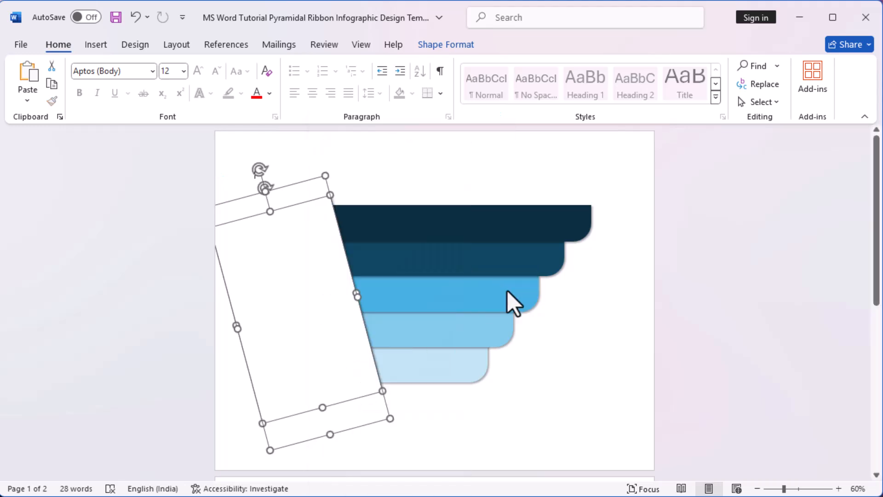
Step: Select all five blue bars along with the white rectangle group and move the whole design left on the page
left_click(485, 231)
left_click(483, 260, "ctrl")
left_click(479, 291, "ctrl")
left_click(478, 327, "ctrl")
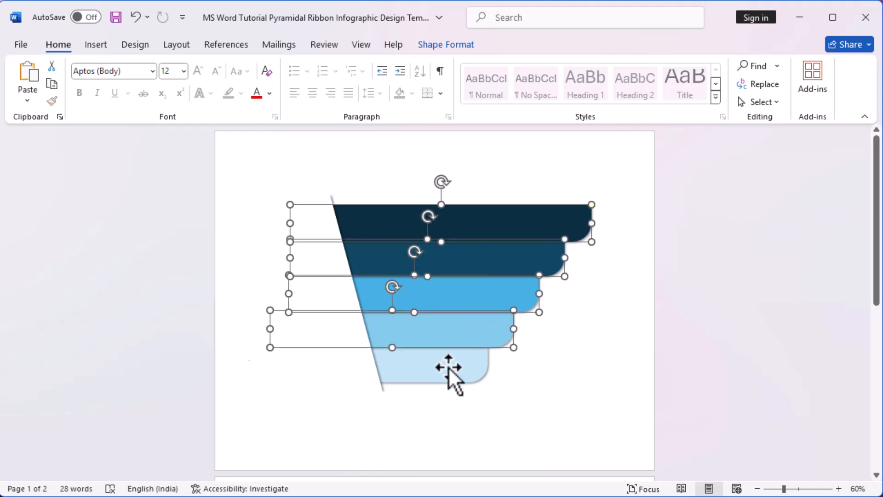
left_click(342, 385, "ctrl")
left_click(450, 366, "ctrl")
left_click_drag(451, 366, 398, 367)
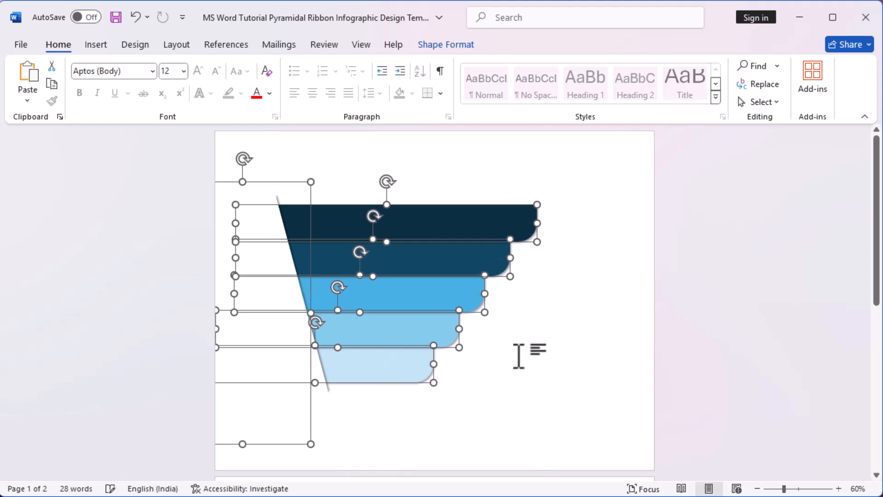
Step: Group the five blue bars with the white rectangle mask and slightly enlarge the grouped design
right_click(410, 290)
mouse_move(448, 277)
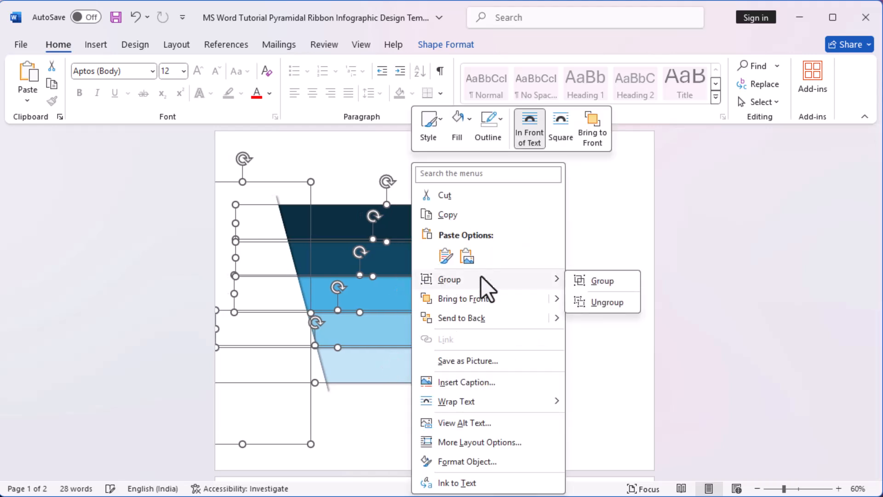
left_click(589, 280)
mouse_move(543, 444)
left_mouse_down()
mouse_move(565, 456)
mouse_move(556, 453)
left_mouse_up()
left_click_drag(430, 244, 422, 244)
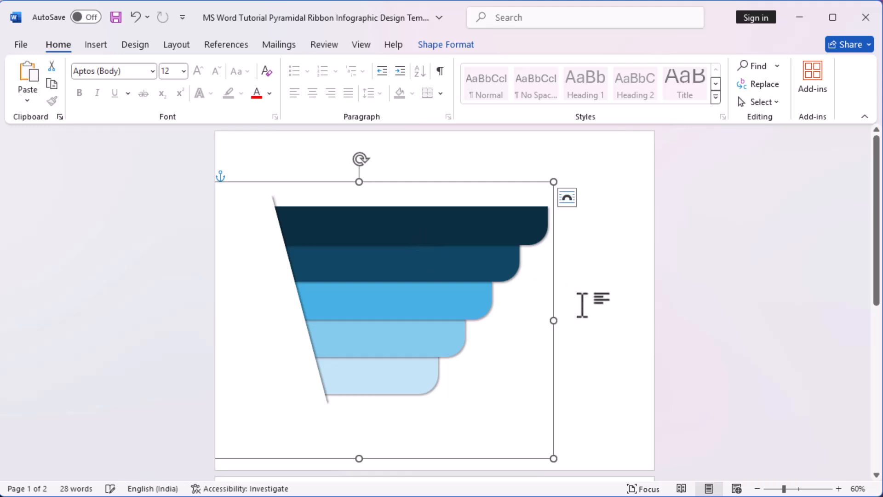
left_click(550, 296)
left_click(453, 237)
left_click(629, 311)
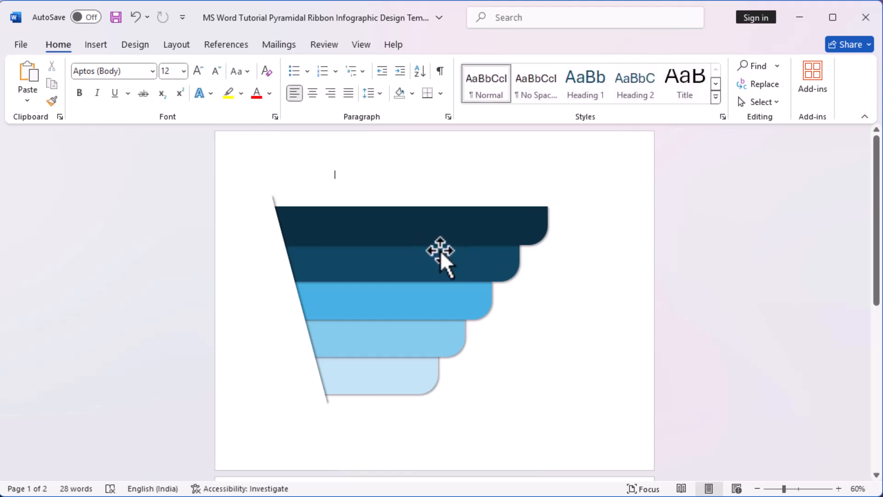
Step: Move the people icon, Lorem ipsum paragraph, LOREM IPSUM heading and 01 number from page 2 to below the bars on page 1
scroll(440, 251, "down", 10)
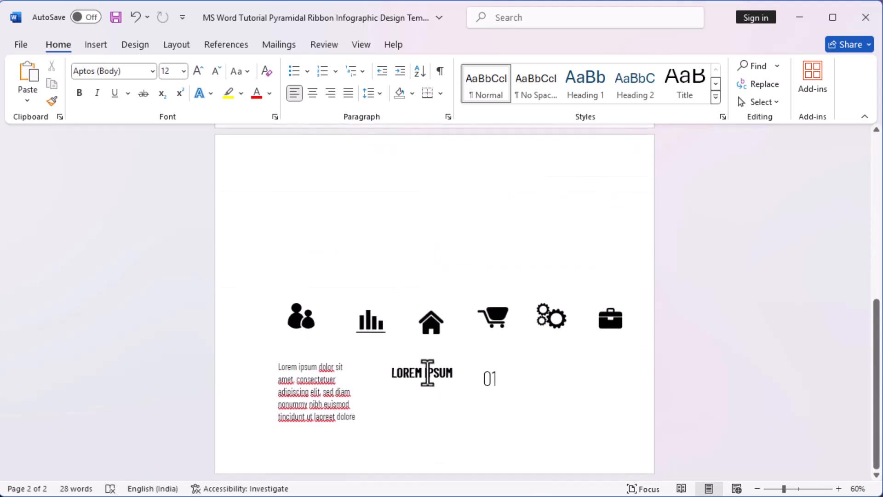
left_click(427, 372)
left_click(492, 382, "shift")
left_click(331, 391, "shift")
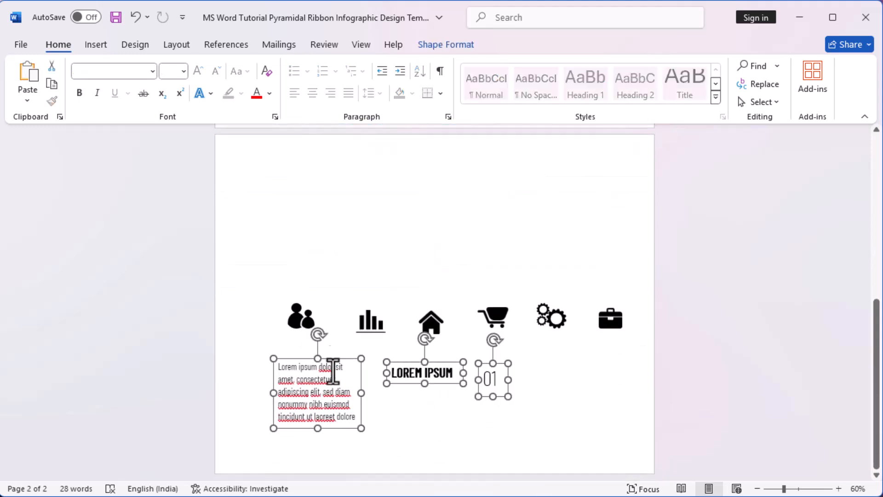
left_click(299, 318, "shift")
scroll(323, 391, "up", 1)
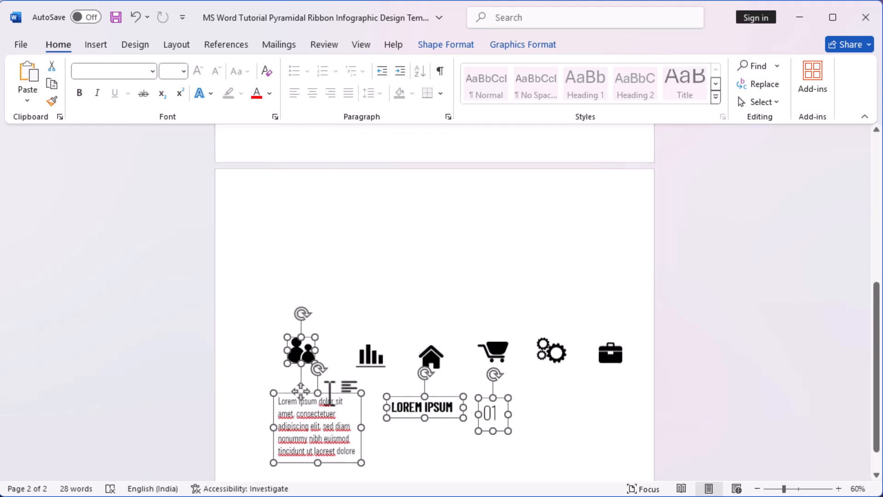
left_click_drag(343, 397, 427, 192)
scroll(495, 252, "up", 3)
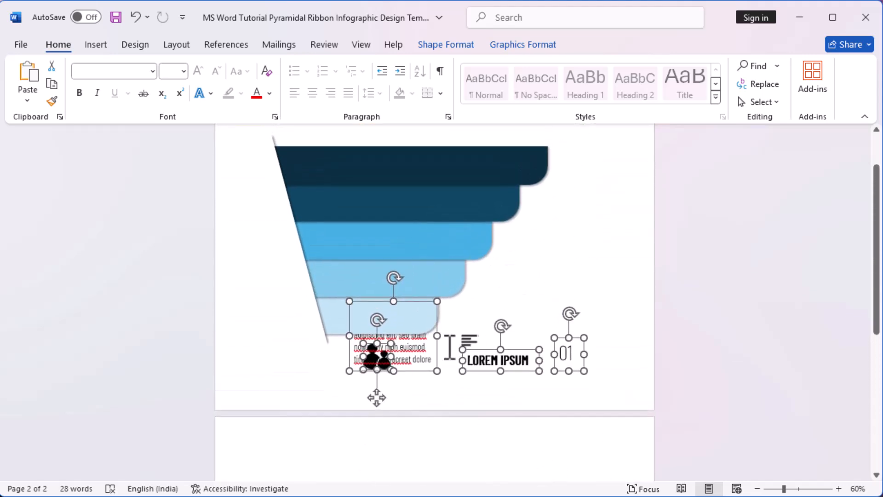
left_click_drag(436, 351, 441, 370)
left_click(552, 296)
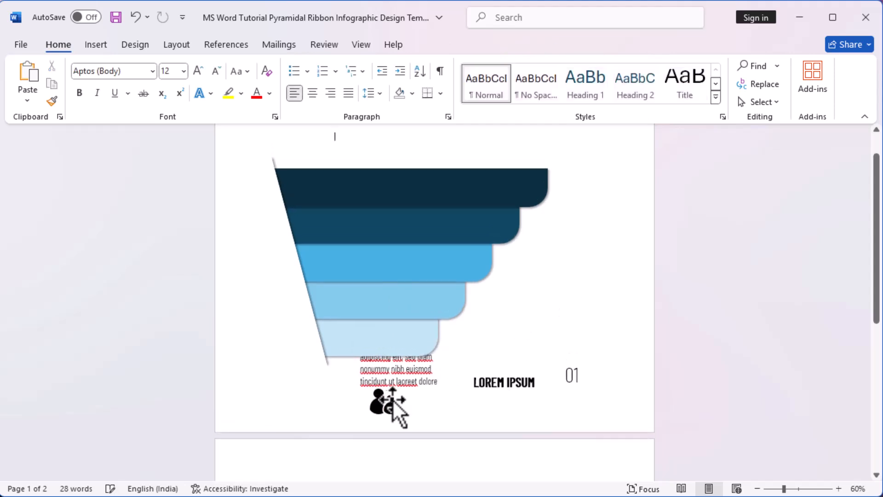
left_click_drag(375, 400, 274, 197)
left_click(465, 44)
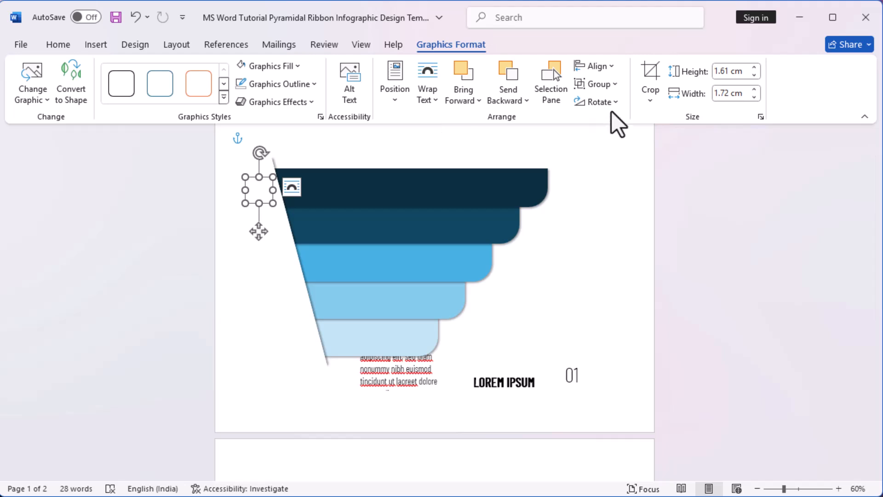
right_click(258, 192)
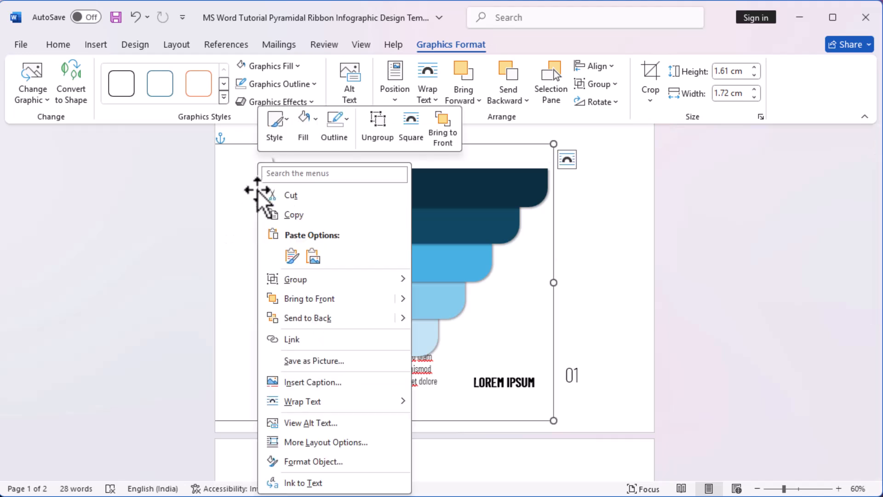
left_click(253, 188)
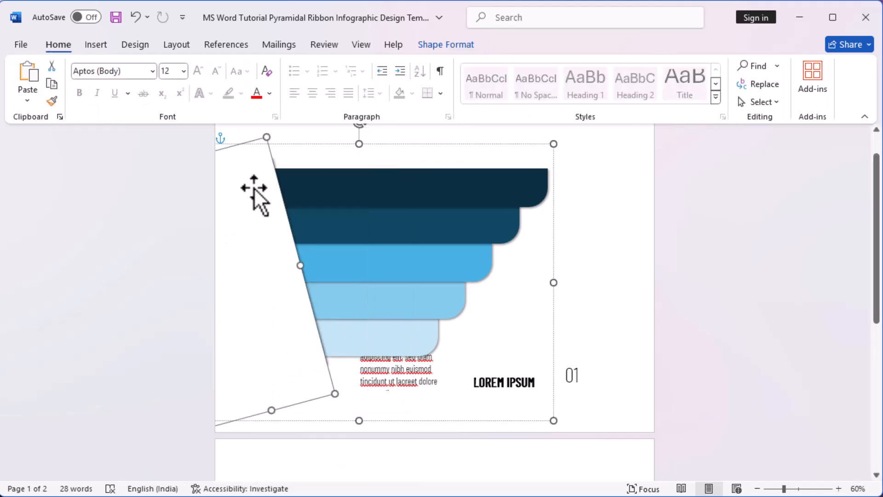
left_click(635, 246)
key("ctrl+z")
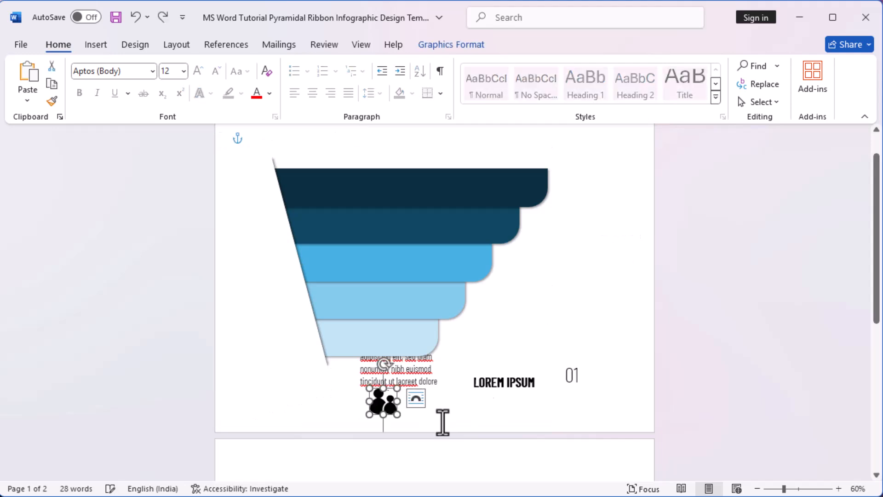
Step: Bring the people icon to the front and place it just outside the slanted end of the top bar
right_click(391, 413)
left_click(474, 241)
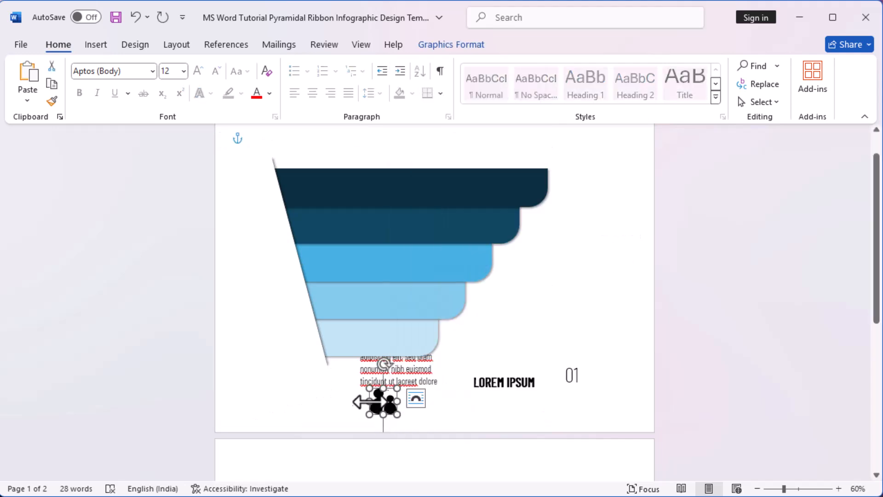
left_click_drag(391, 407, 268, 192)
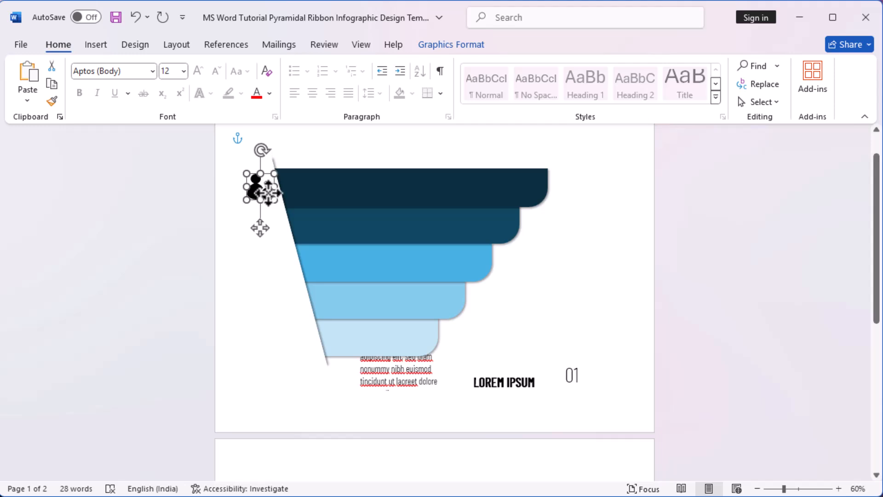
left_click(635, 282)
left_click(286, 196)
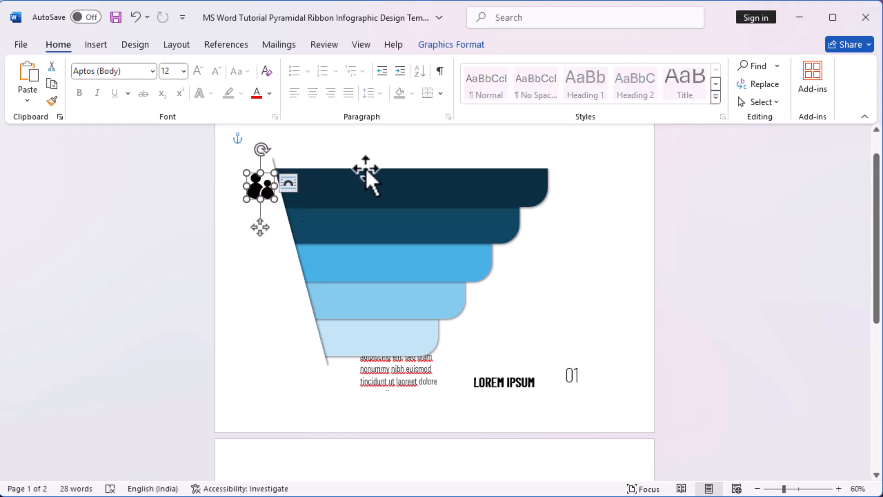
Step: Fill the people icon with the dark blue theme color matching the top bar
left_click(469, 50)
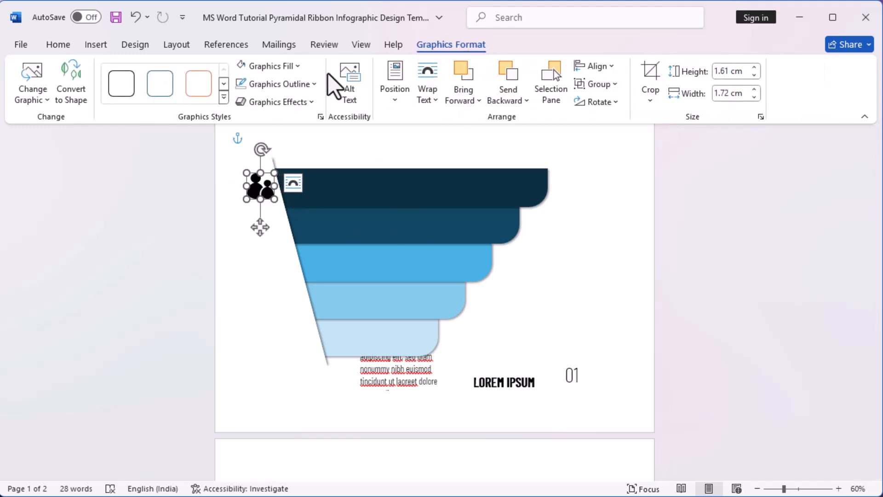
left_click(298, 65)
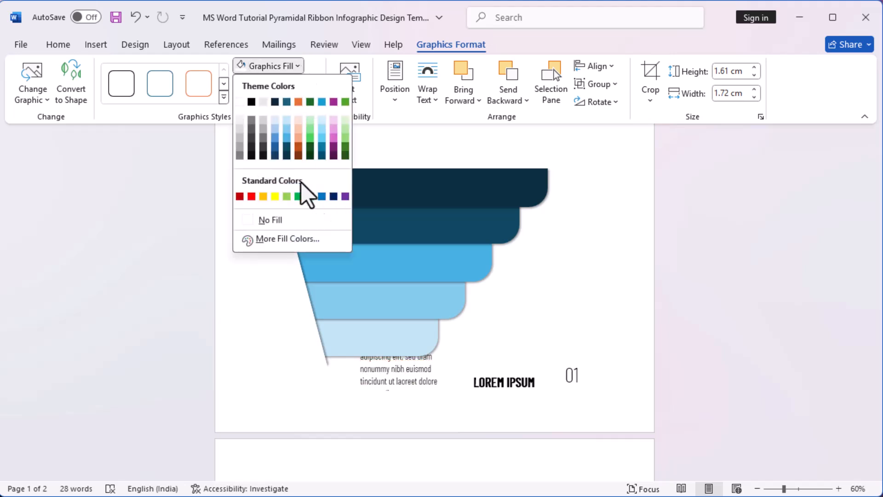
left_click(276, 156)
left_click(577, 318)
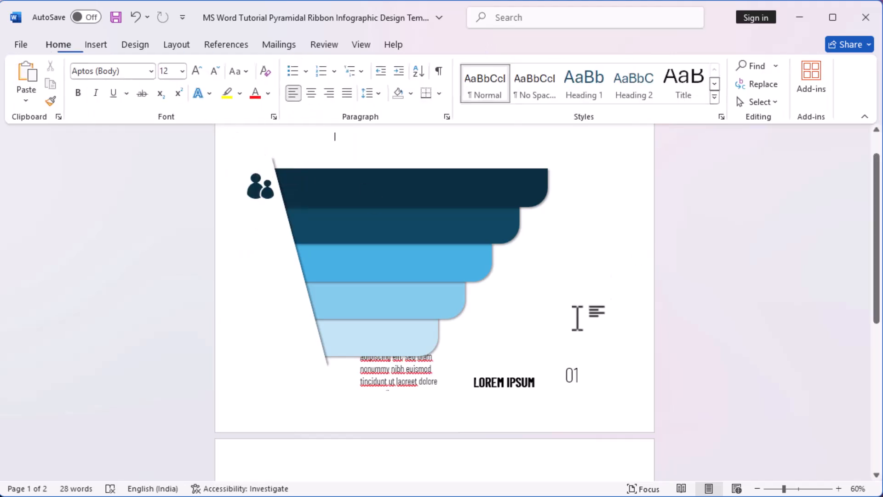
Step: Move the 01 number onto the slanted end of the top bar and bring it to the front
left_click(507, 386)
left_click(573, 375)
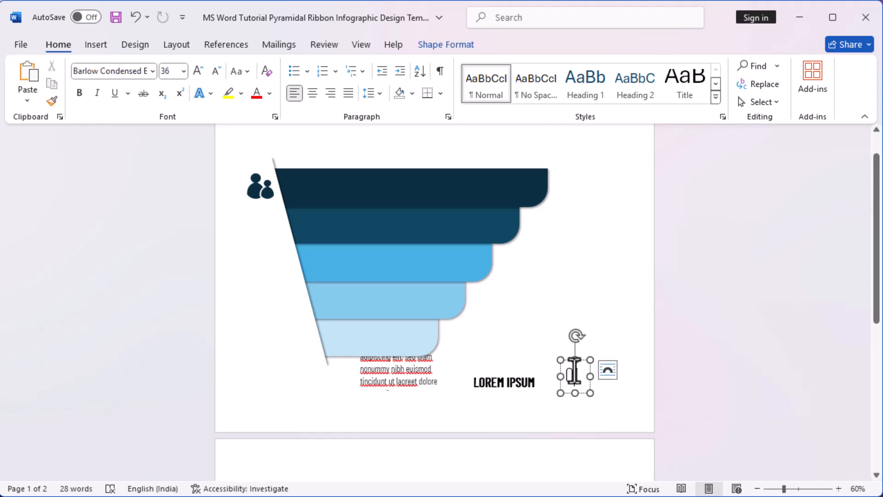
left_click_drag(584, 363, 319, 174)
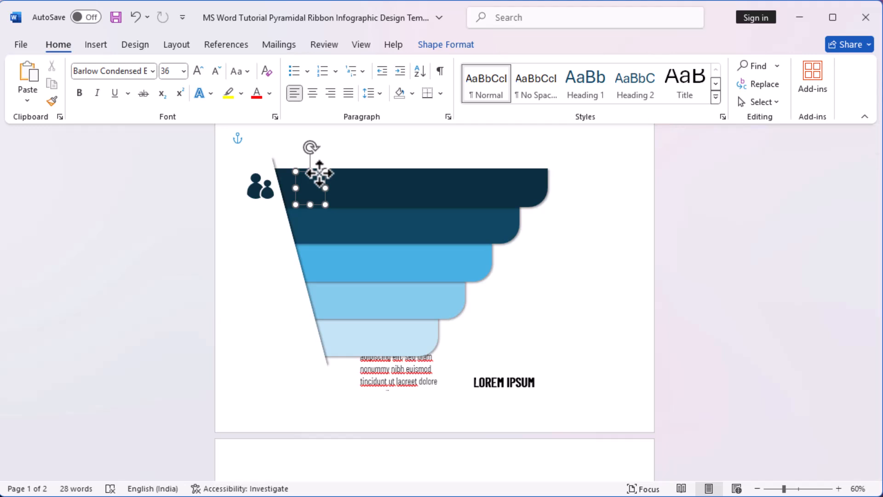
left_click_drag(320, 174, 319, 173)
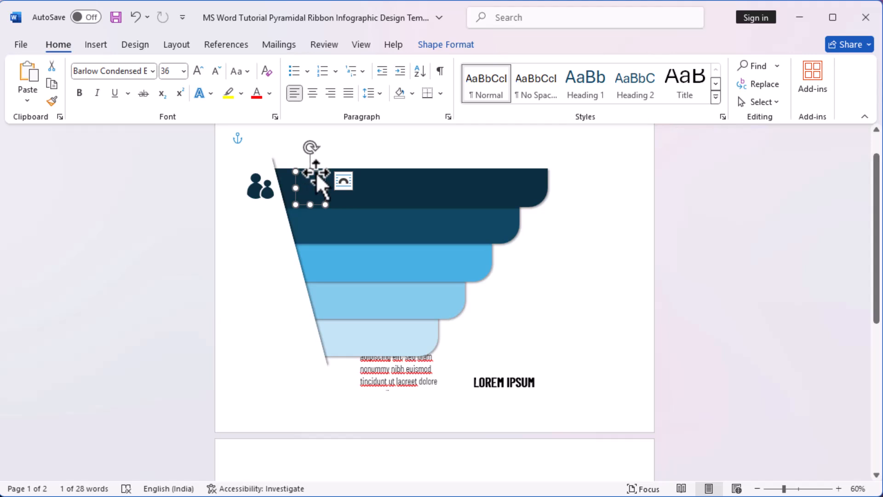
right_click(316, 173)
left_click(386, 297)
left_click(310, 186)
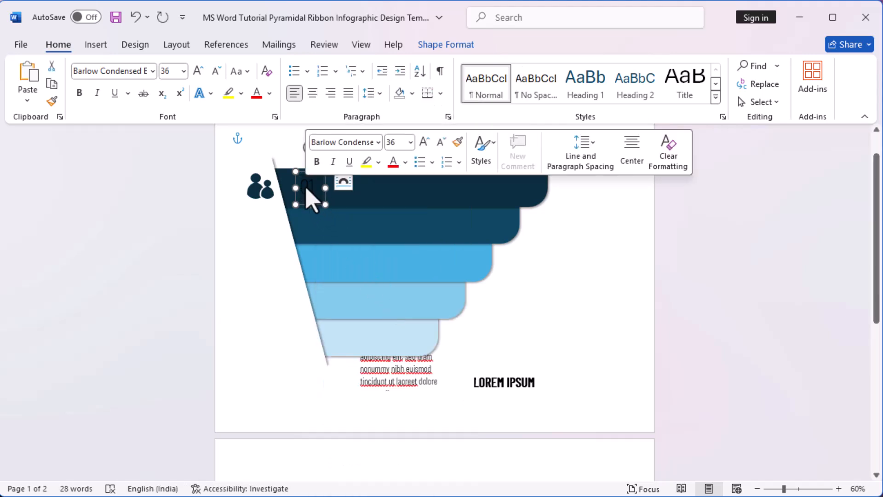
mouse_move(317, 200)
left_mouse_down()
mouse_move(340, 209)
mouse_move(325, 198)
left_mouse_up()
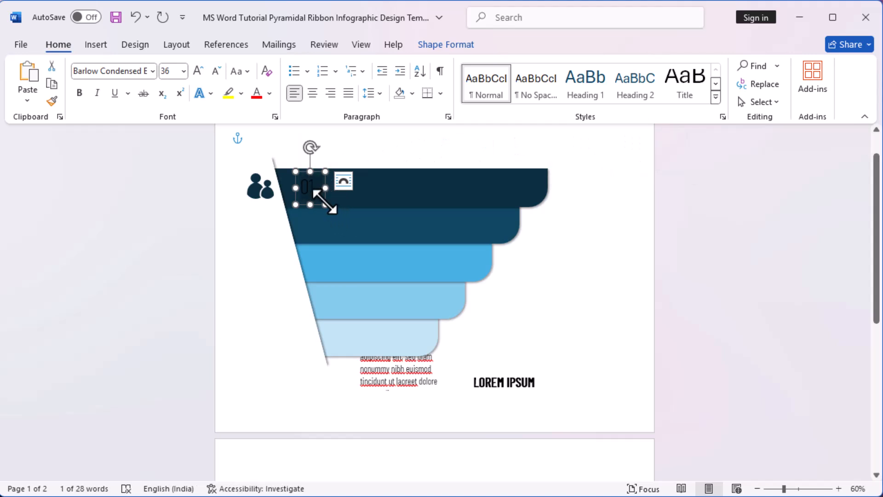
Step: Set the text fill of the 01 number to white
left_click(440, 50)
left_click(427, 70)
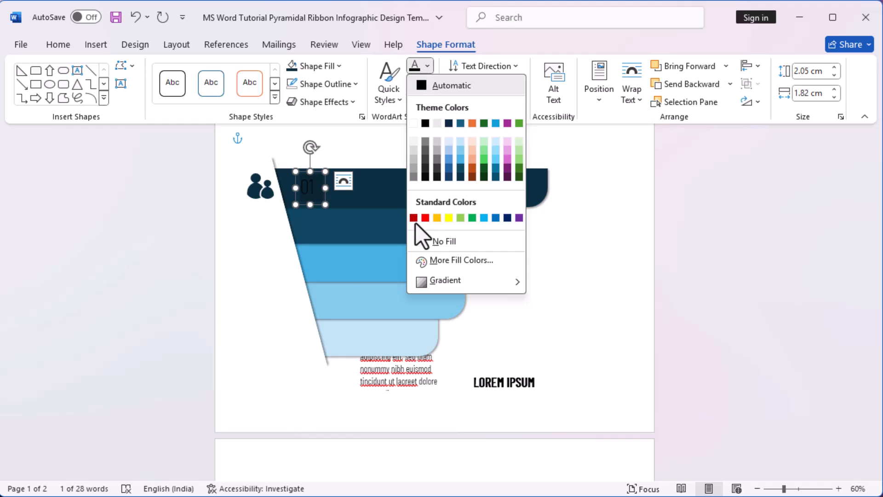
left_click(413, 122)
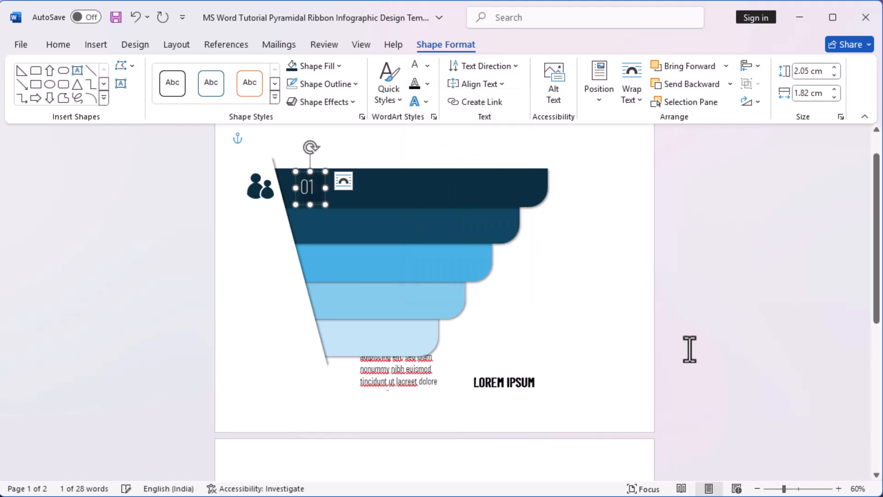
left_click(536, 377)
left_click_drag(532, 378, 390, 179)
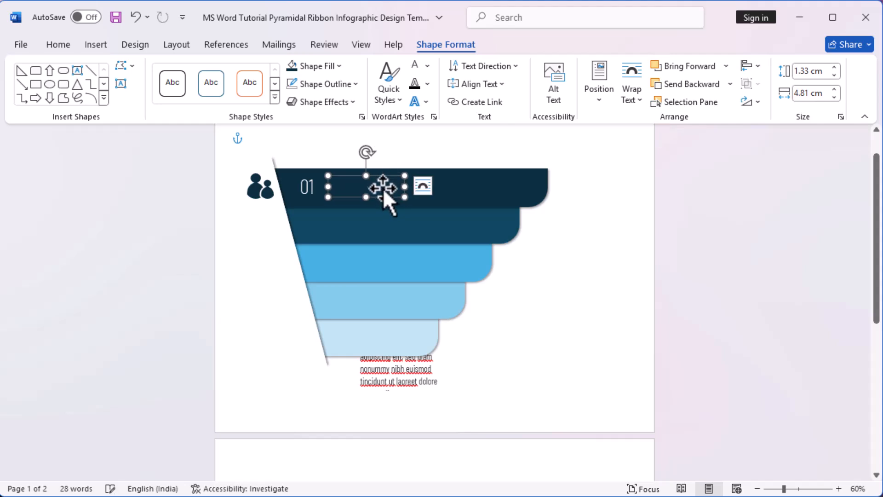
left_click(382, 187)
left_click(371, 189)
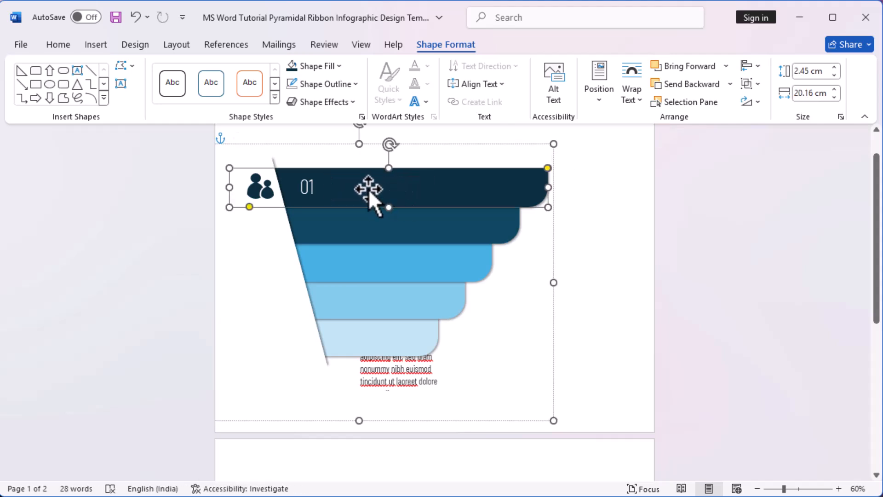
key("ctrl+z")
left_click(589, 348)
Step: Bring the LOREM IPSUM heading text box to the front
left_click(520, 382)
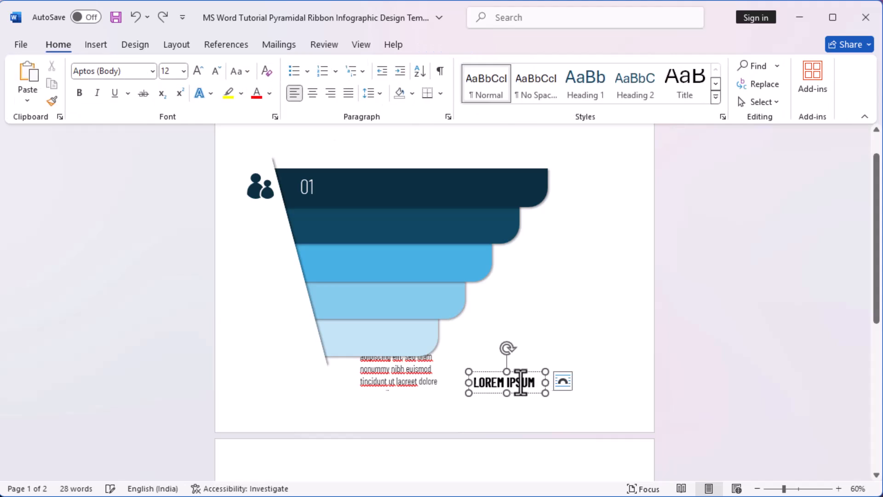
triple_click(521, 382)
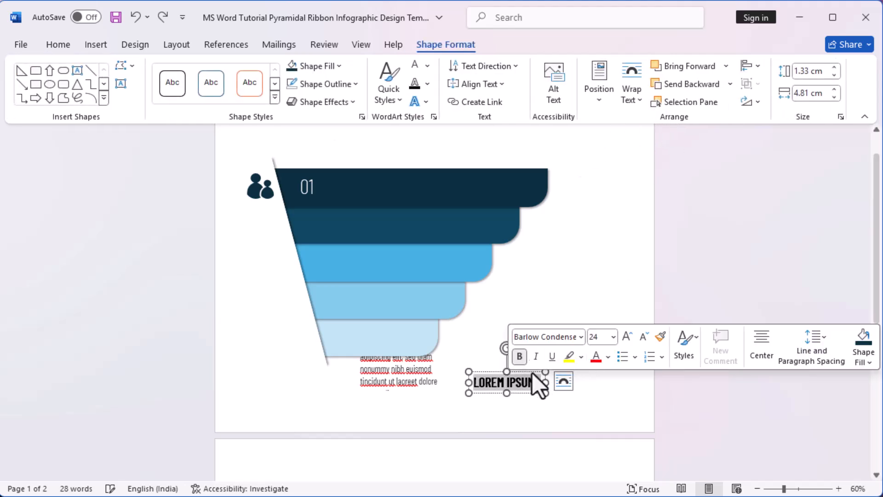
left_click(490, 373)
right_click(491, 373)
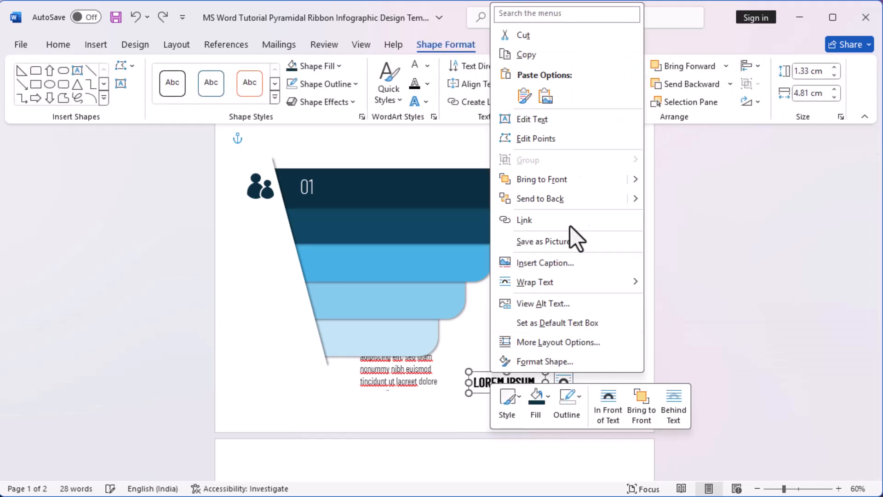
left_click(579, 182)
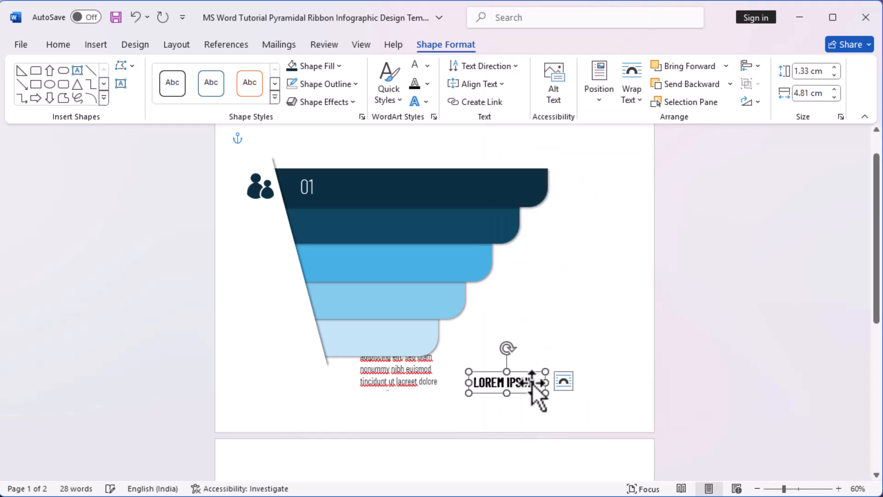
Step: Make the LOREM IPSUM heading white and place it on the top bar beside the 01 number
key("ctrl+a")
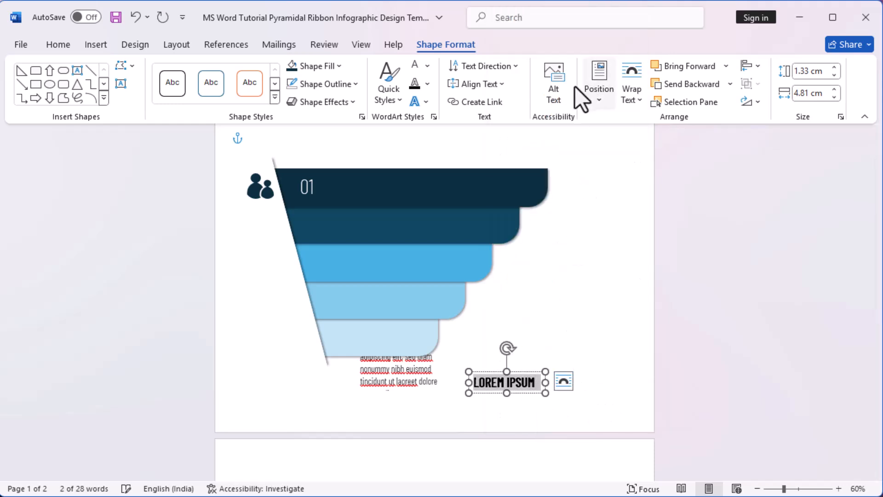
left_click_drag(537, 374, 382, 175)
left_click(499, 410)
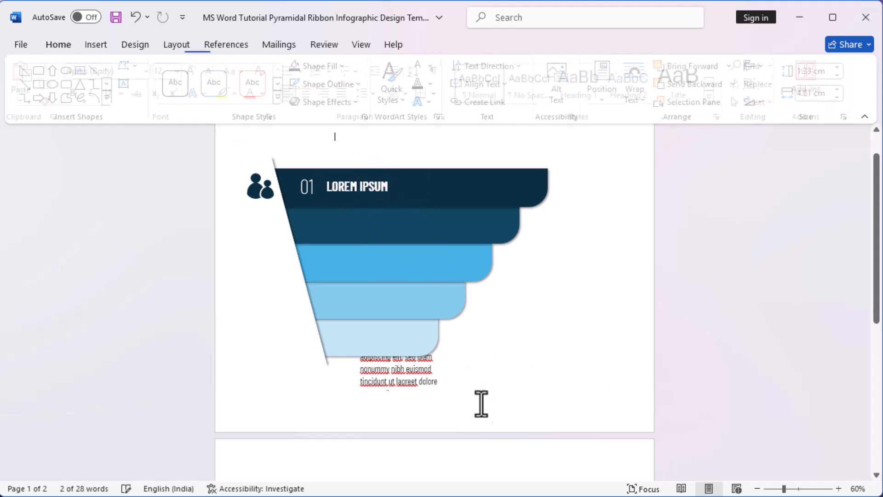
Step: Move the Lorem ipsum paragraph text box beside the rounded end of the top bar
left_click(435, 355)
left_click_drag(441, 347, 645, 189)
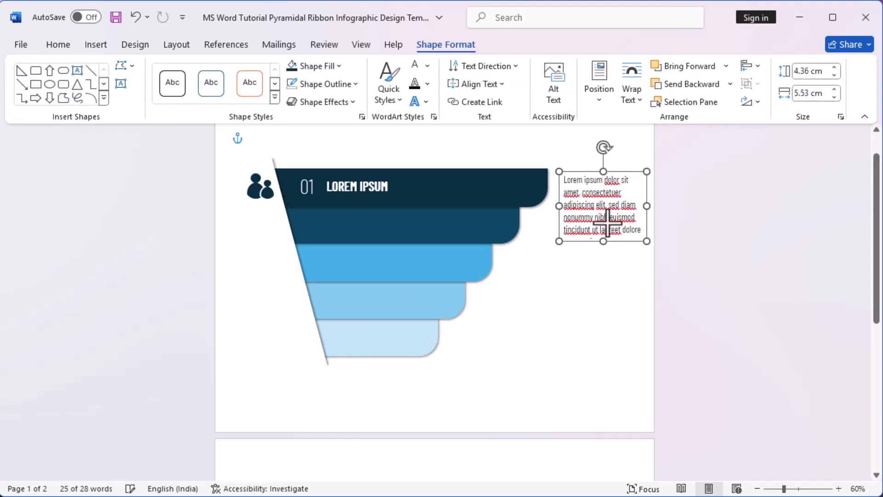